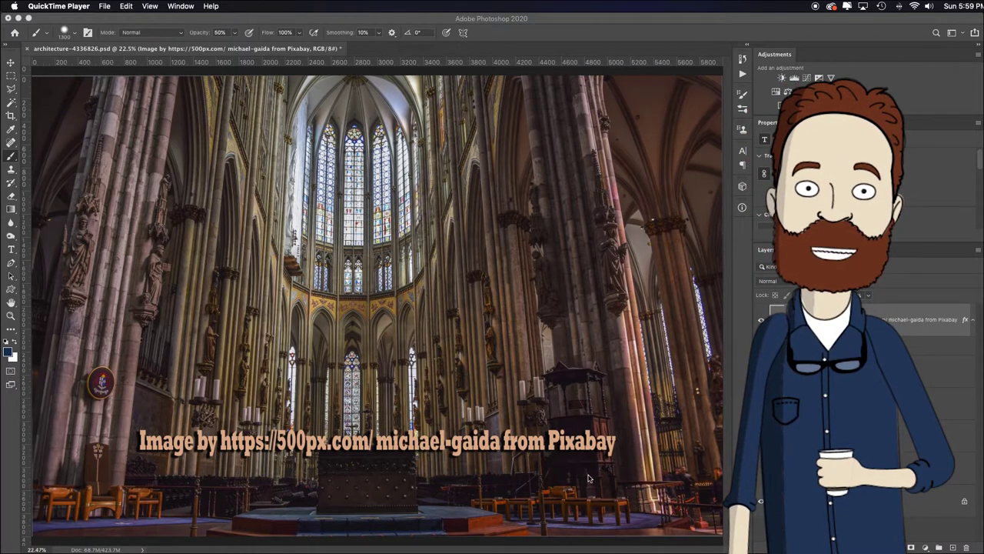
- Hide the 'Image by…' photo-credit text layer so only the cathedral photo shows
{"action": "left_click", "coordinate": [760, 320]}
{"action": "left_click", "coordinate": [760, 320]}
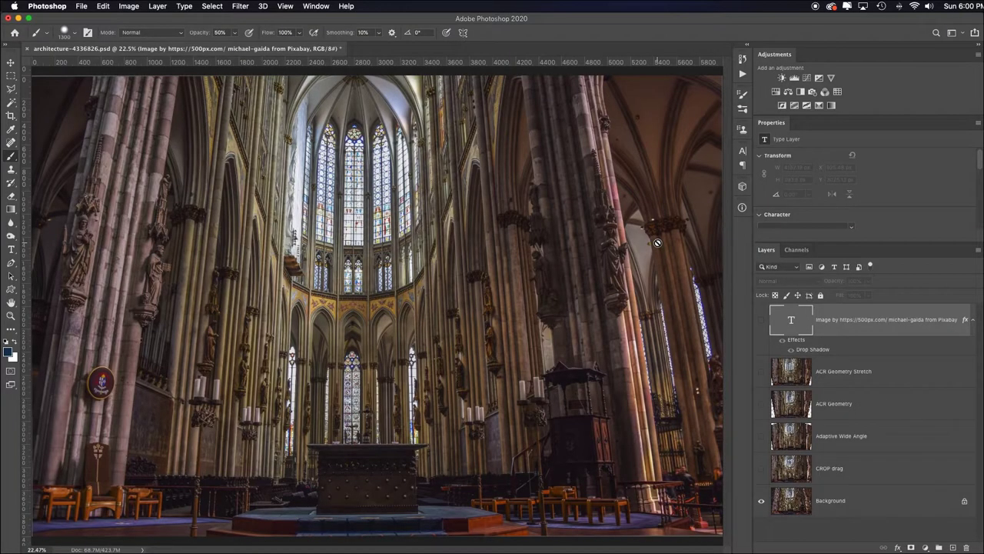
- Zoom out from 22.5% to 16.7% so the whole cathedral photo fits on screen
{"action": "key", "text": "super+minus"}
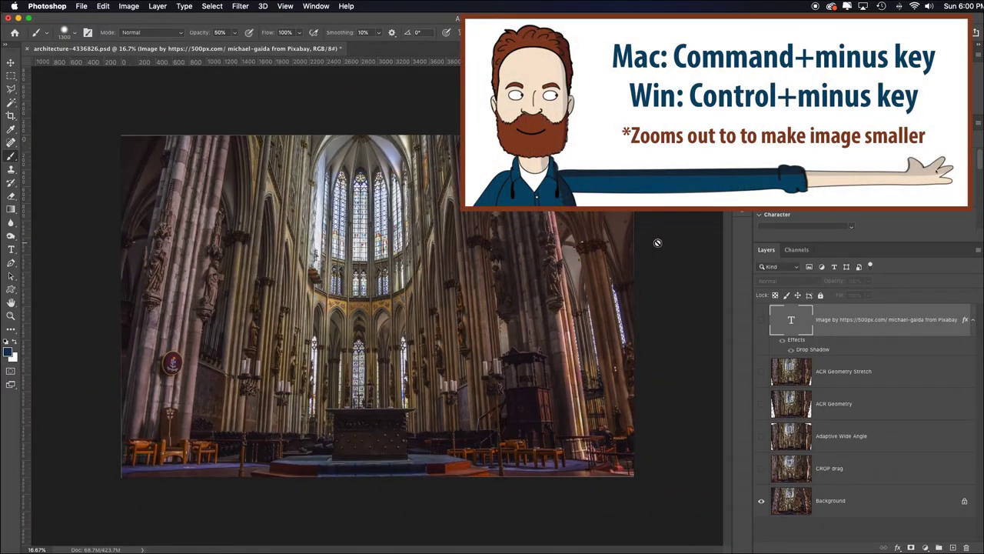
- Duplicate the Background layer and stretch the copy's top-left corner outward to straighten the left columns
{"action": "left_click", "coordinate": [839, 495]}
{"action": "key", "text": "super+j"}
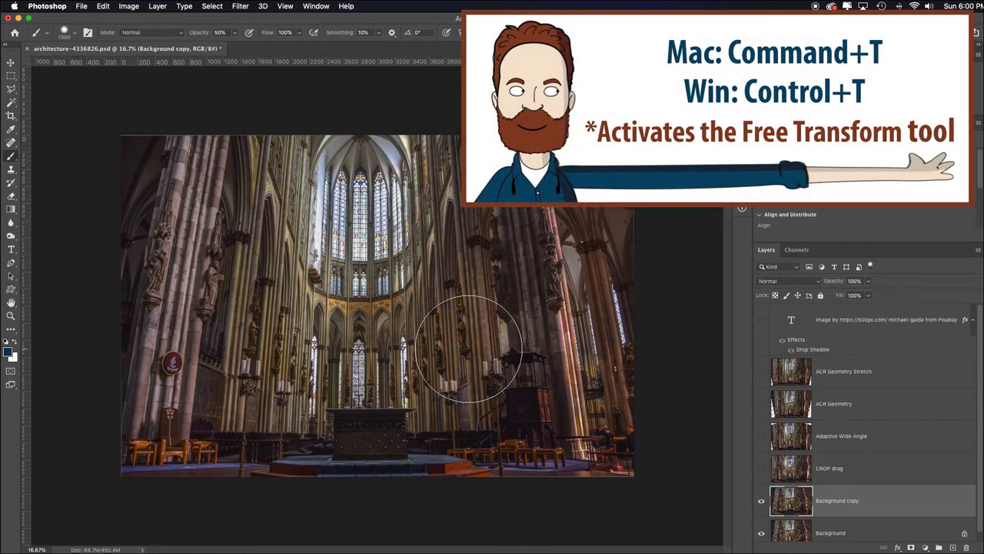
{"action": "key", "text": "super+t"}
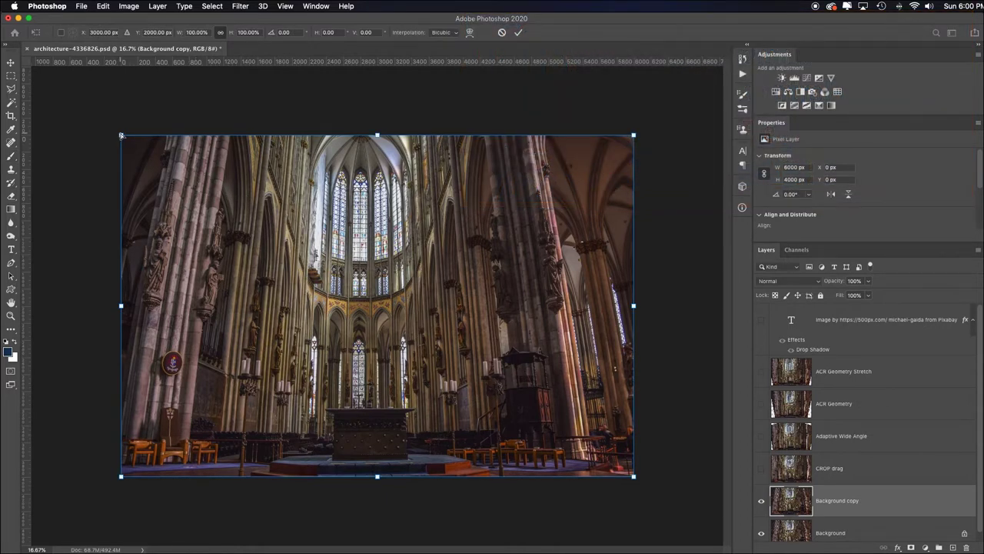
{"action": "left_click_drag", "start_coordinate": [121, 135], "coordinate": [57, 133]}
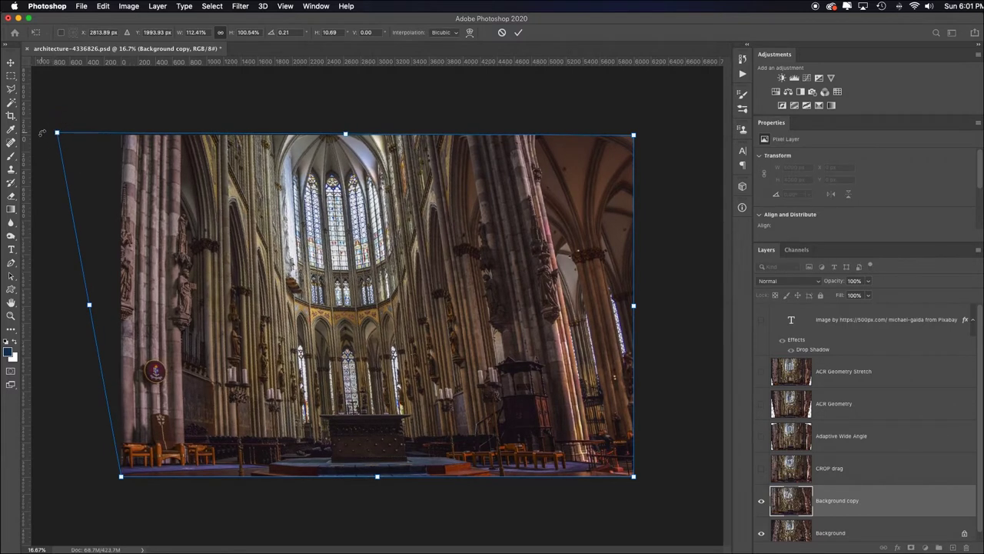
{"action": "left_click", "coordinate": [285, 6]}
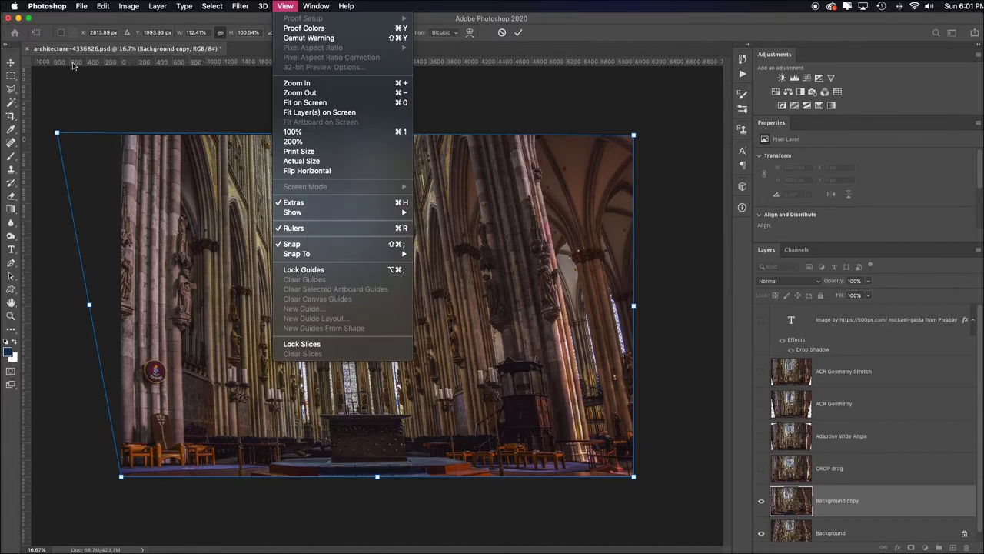
- Add vertical guides along the left and right columns and a horizontal guide across the altar
{"action": "left_click", "coordinate": [24, 181]}
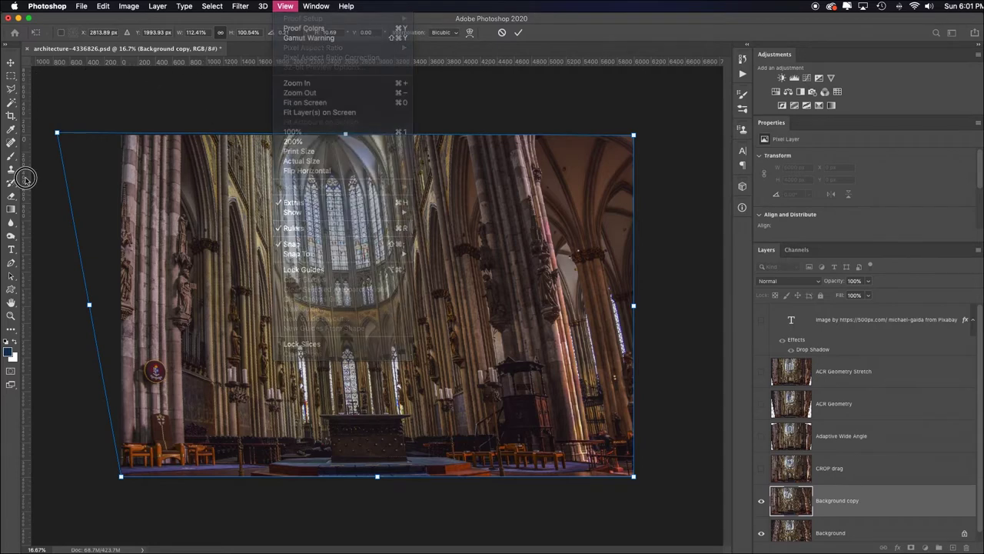
{"action": "left_click_drag", "start_coordinate": [23, 178], "coordinate": [145, 180]}
{"action": "left_click_drag", "start_coordinate": [29, 222], "coordinate": [595, 225]}
{"action": "left_click_drag", "start_coordinate": [392, 60], "coordinate": [401, 413]}
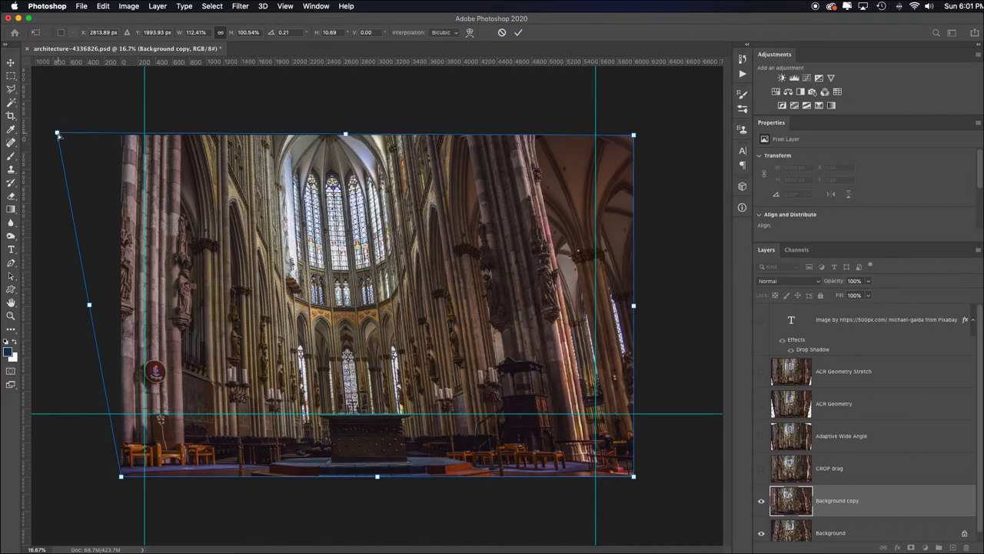
- Pull both top corners of the copy outward so the columns stand straight, nudging the horizontal guide lower
{"action": "left_click_drag", "start_coordinate": [58, 133], "coordinate": [54, 132]}
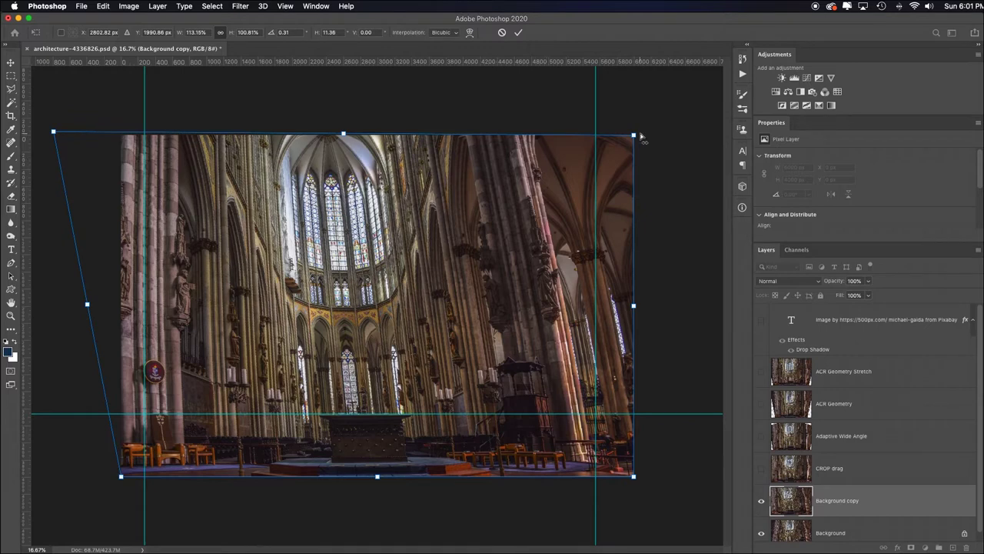
{"action": "left_click_drag", "start_coordinate": [635, 136], "coordinate": [714, 140]}
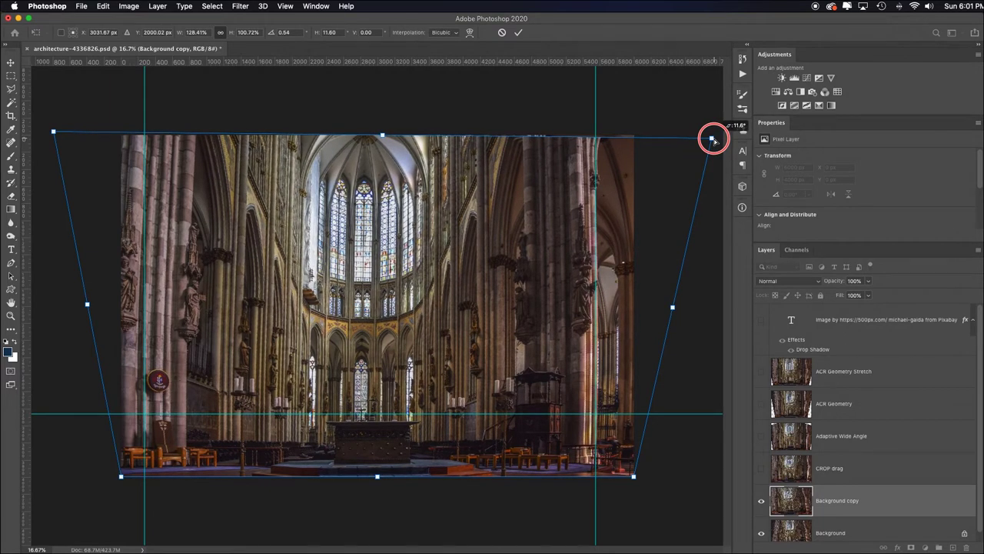
{"action": "left_click_drag", "start_coordinate": [714, 140], "coordinate": [712, 139]}
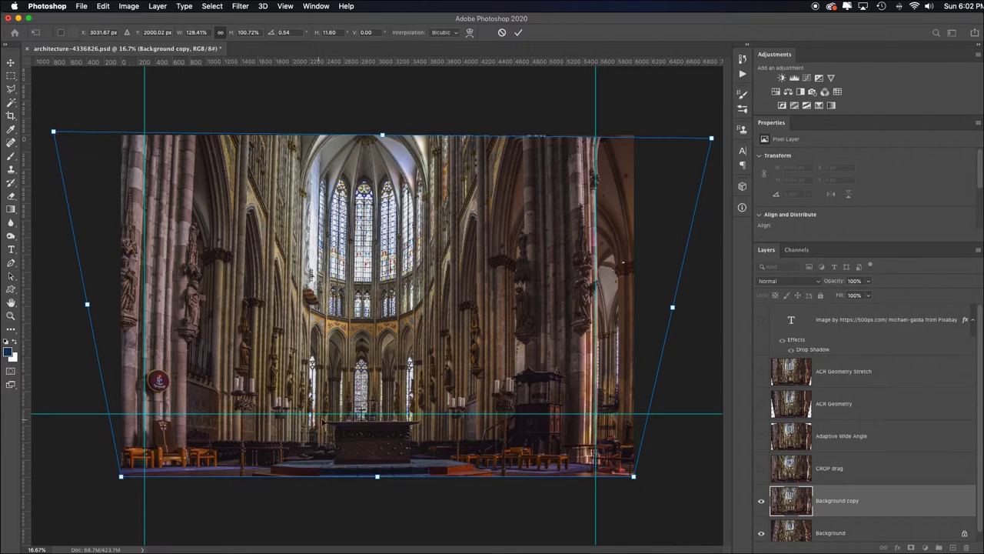
{"action": "left_click_drag", "start_coordinate": [368, 414], "coordinate": [367, 420]}
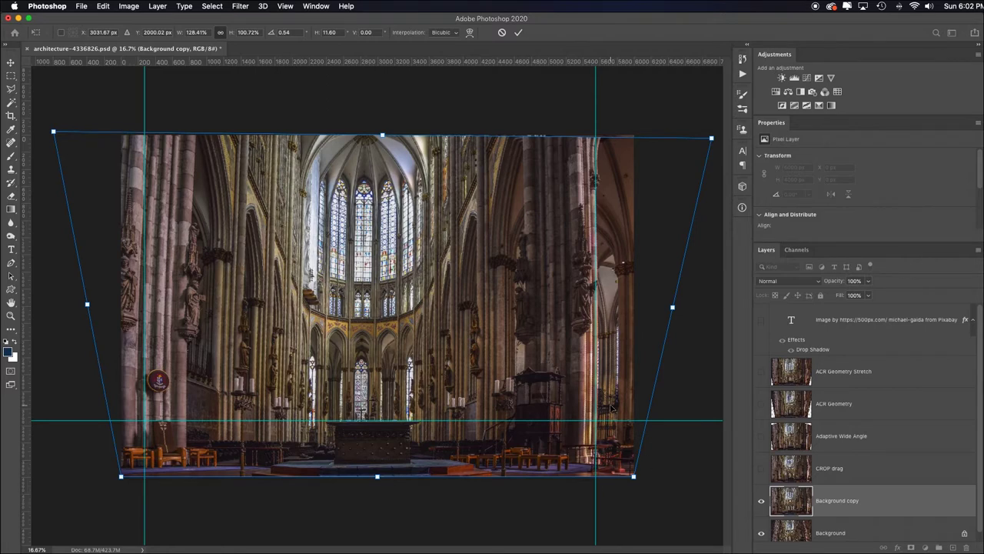
{"action": "key", "text": "Escape"}
- Clear all guides and toggle Background copy to compare with the original, leaving it hidden
{"action": "left_click", "coordinate": [285, 6]}
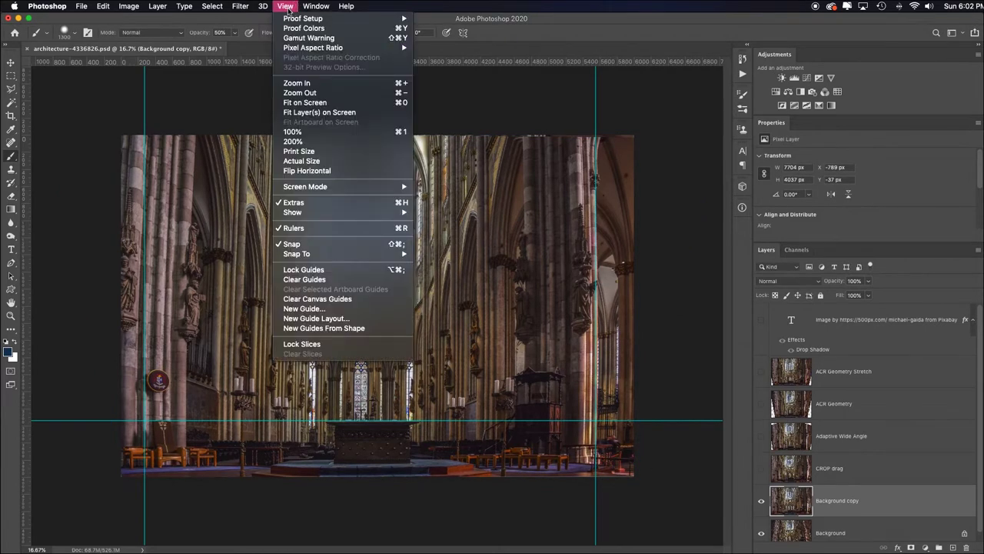
{"action": "left_click", "coordinate": [337, 279]}
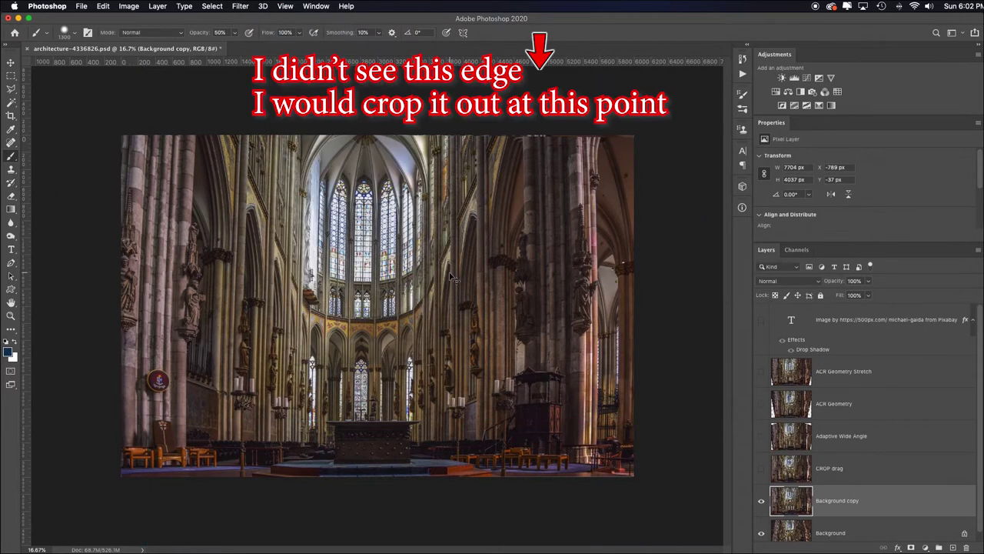
{"action": "scroll", "coordinate": [451, 220], "scroll_direction": "up", "scroll_amount": 2}
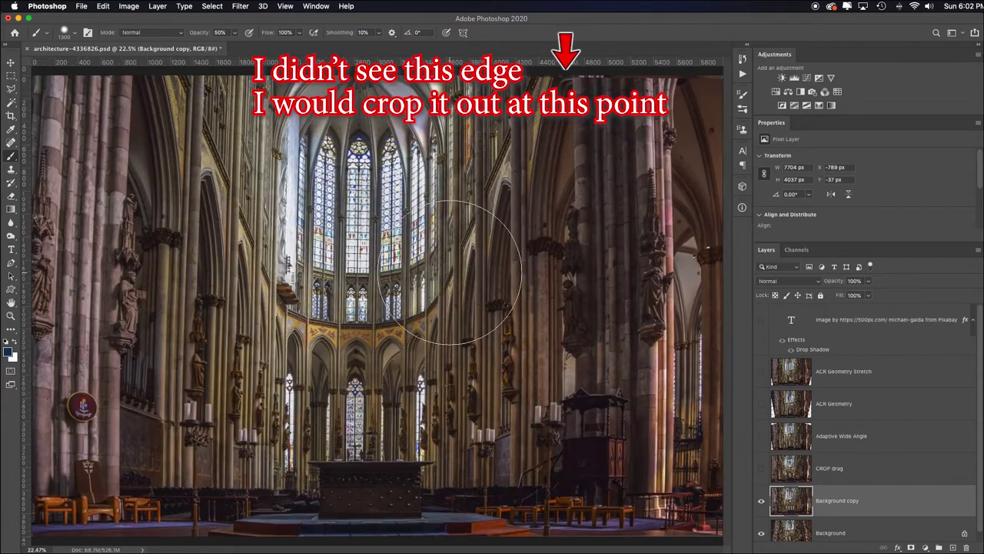
{"action": "left_click", "coordinate": [763, 503]}
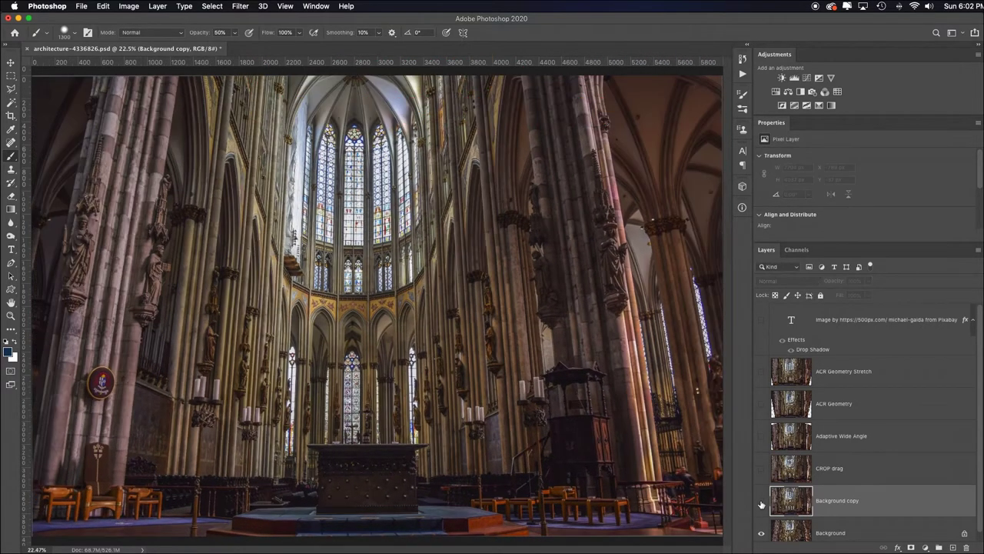
{"action": "left_click", "coordinate": [761, 503]}
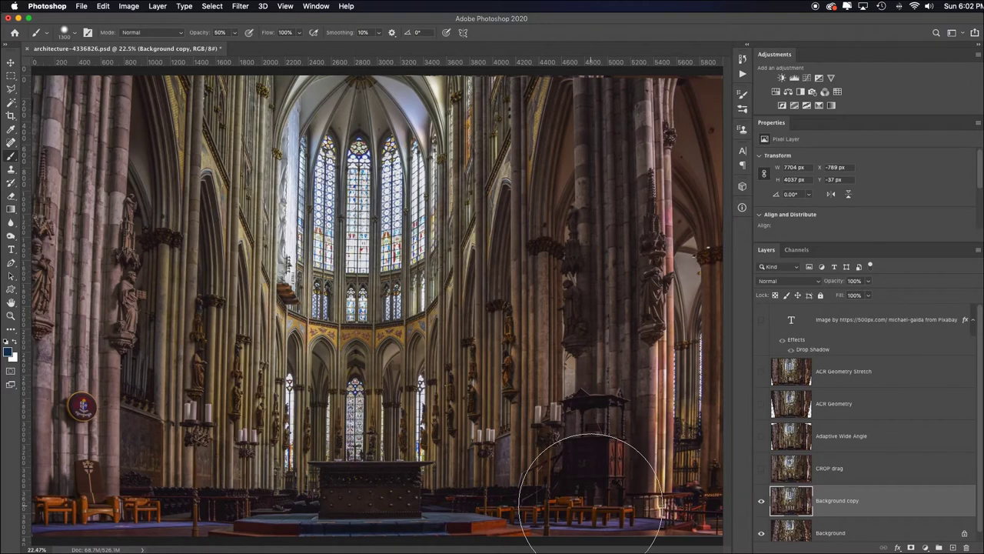
{"action": "left_click", "coordinate": [761, 500]}
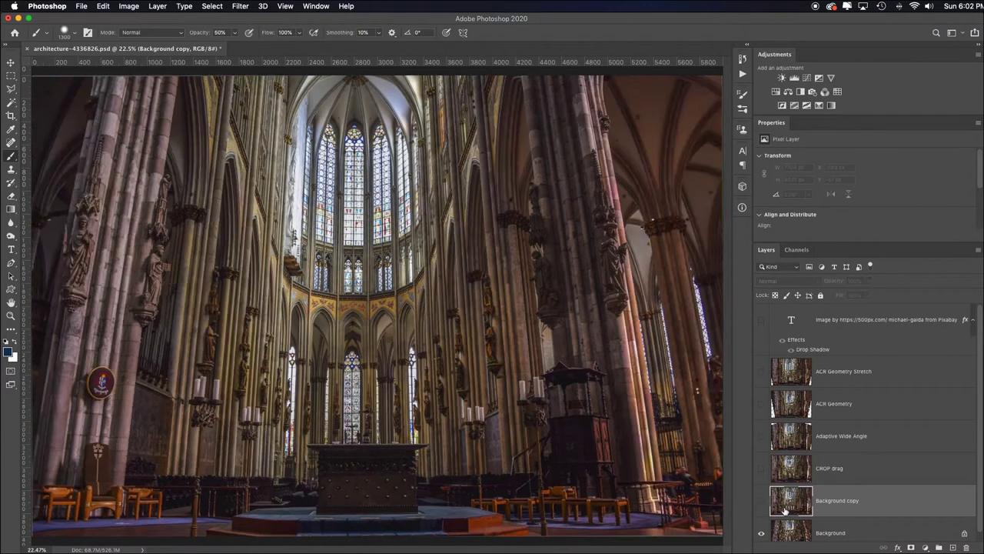
- Duplicate the original Background and move Background copy 2 above Background copy
{"action": "left_click", "coordinate": [878, 529]}
{"action": "key", "text": "super+j"}
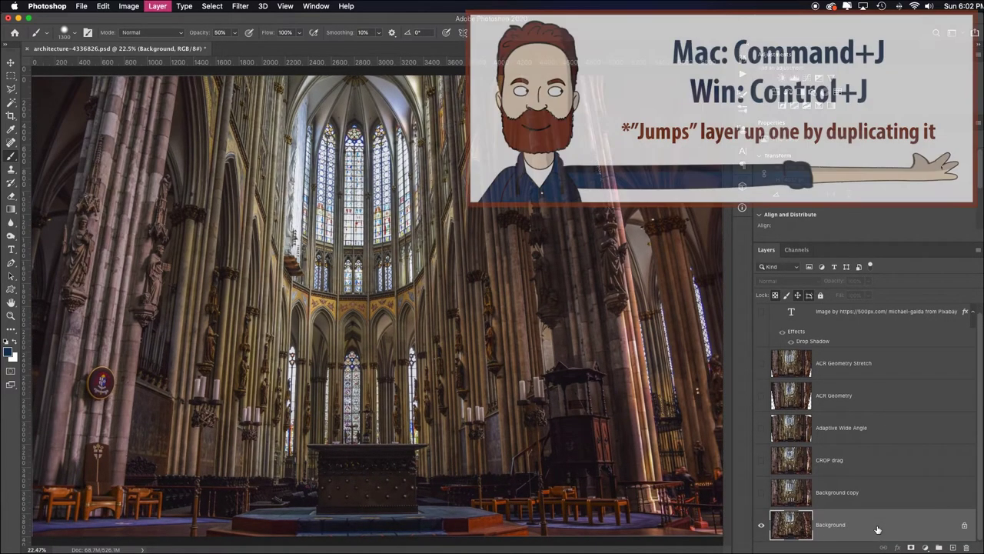
{"action": "left_click_drag", "start_coordinate": [881, 529], "coordinate": [870, 485]}
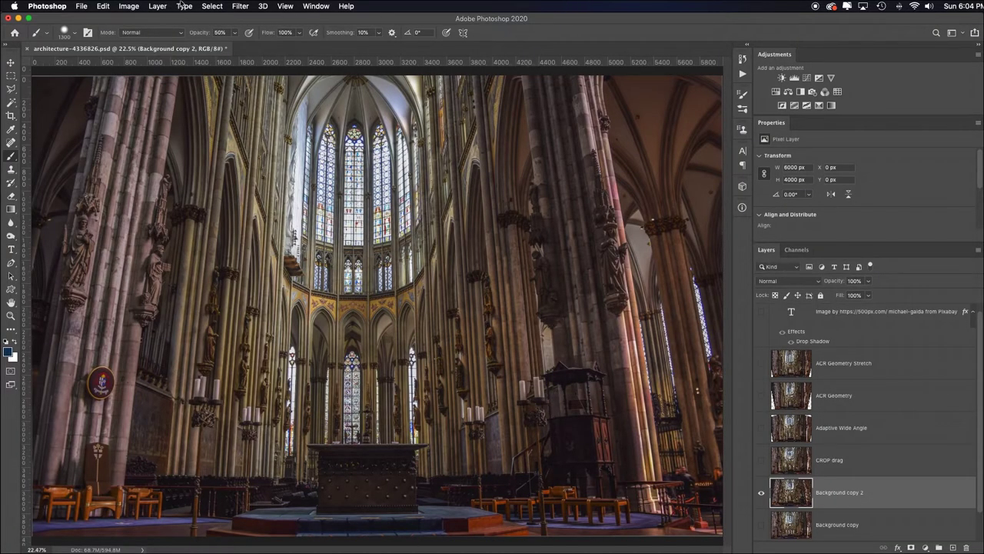
- Open the Adaptive Wide Angle filter on Background copy 2
{"action": "left_click", "coordinate": [246, 7]}
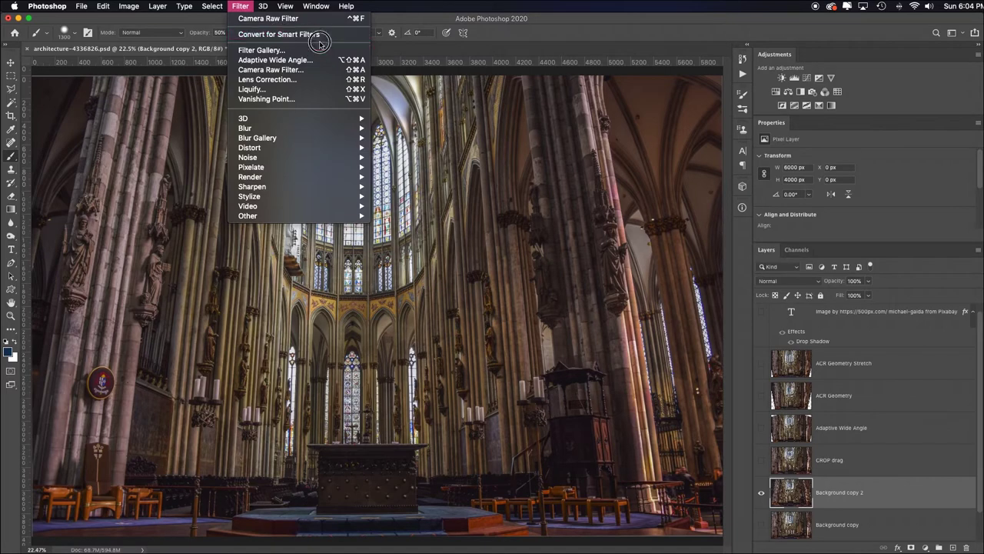
{"action": "left_click", "coordinate": [331, 61]}
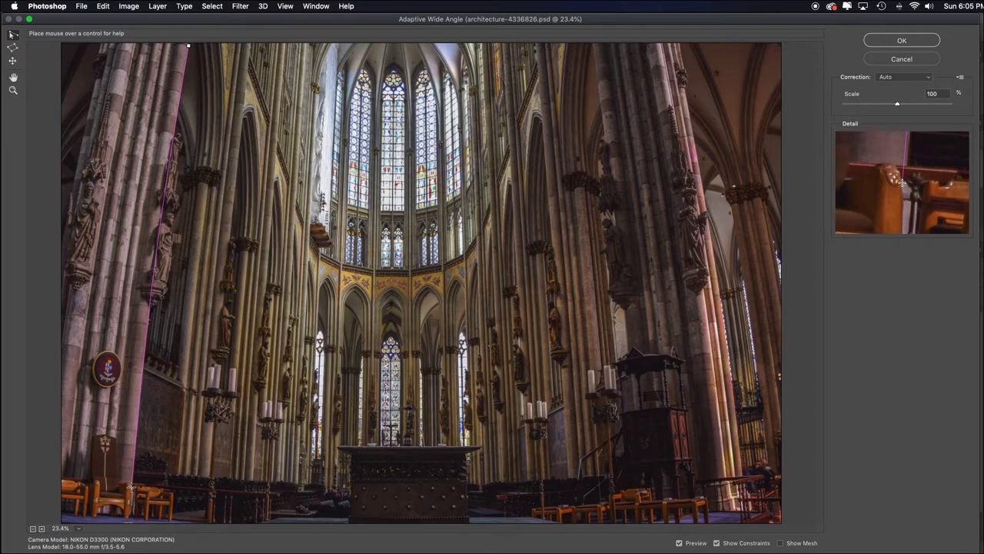
- Draw constraint lines straightening the left, leftmost, left-centre and right-centre pillars
{"action": "left_click", "coordinate": [131, 487]}
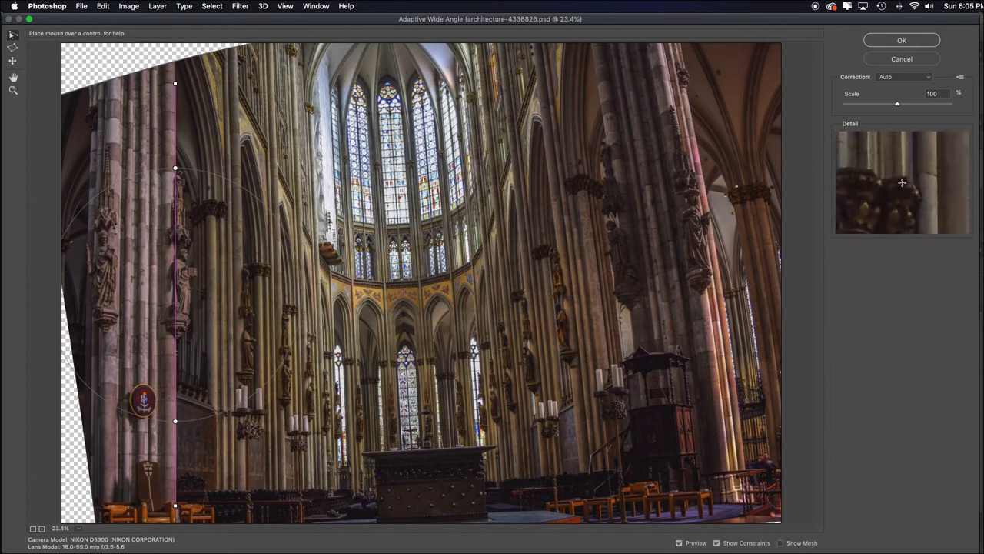
{"action": "left_click", "coordinate": [662, 44]}
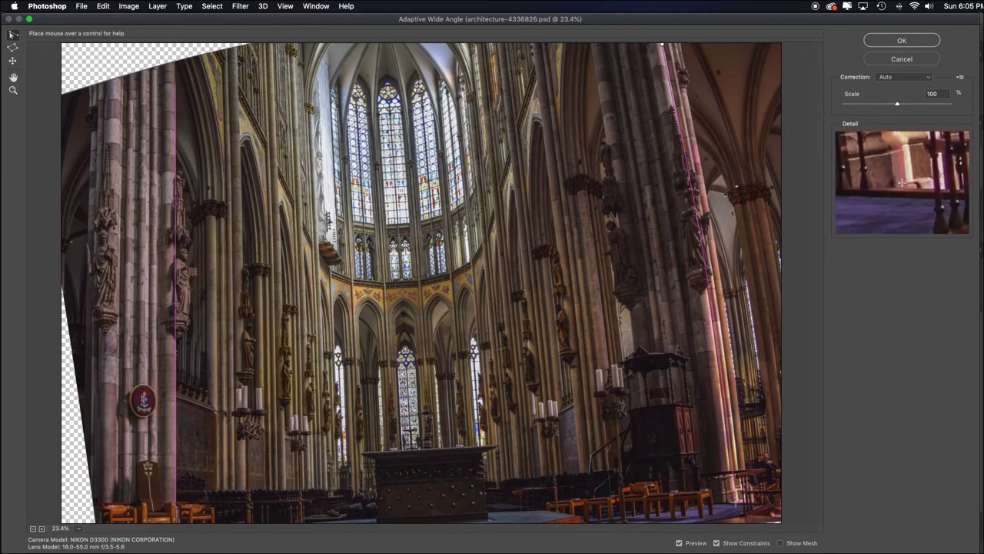
{"action": "left_click", "coordinate": [733, 508]}
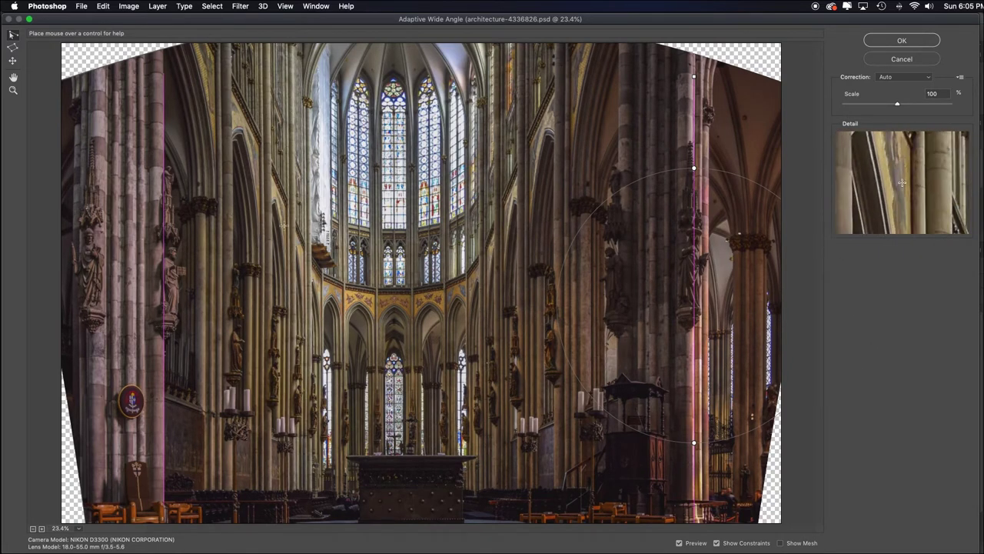
{"action": "left_click", "coordinate": [293, 48]}
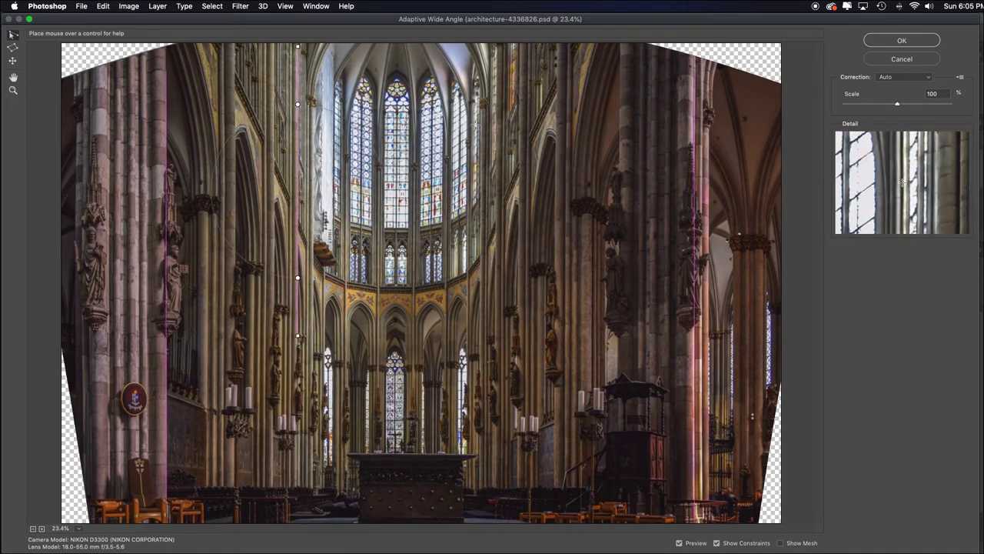
{"action": "left_click", "coordinate": [298, 336]}
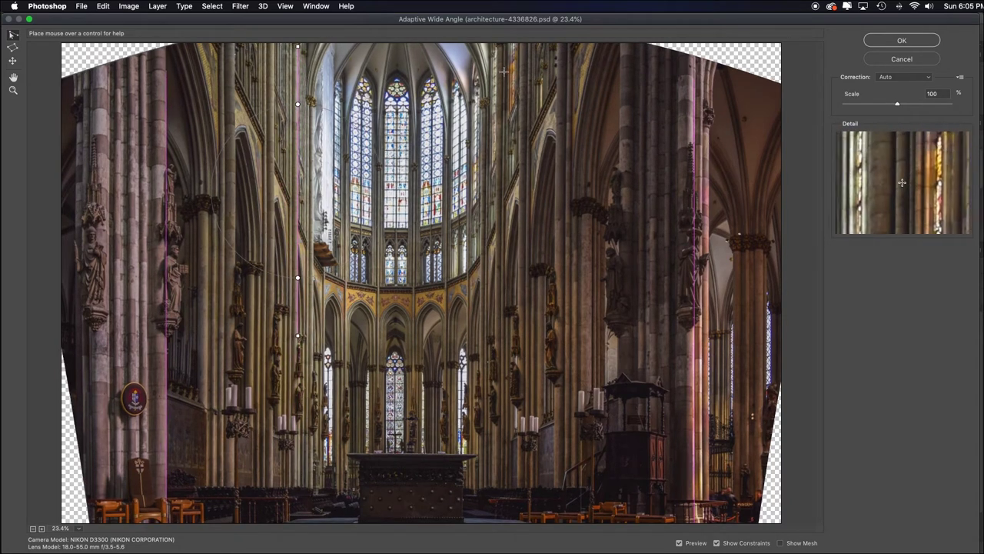
{"action": "left_click", "coordinate": [496, 47]}
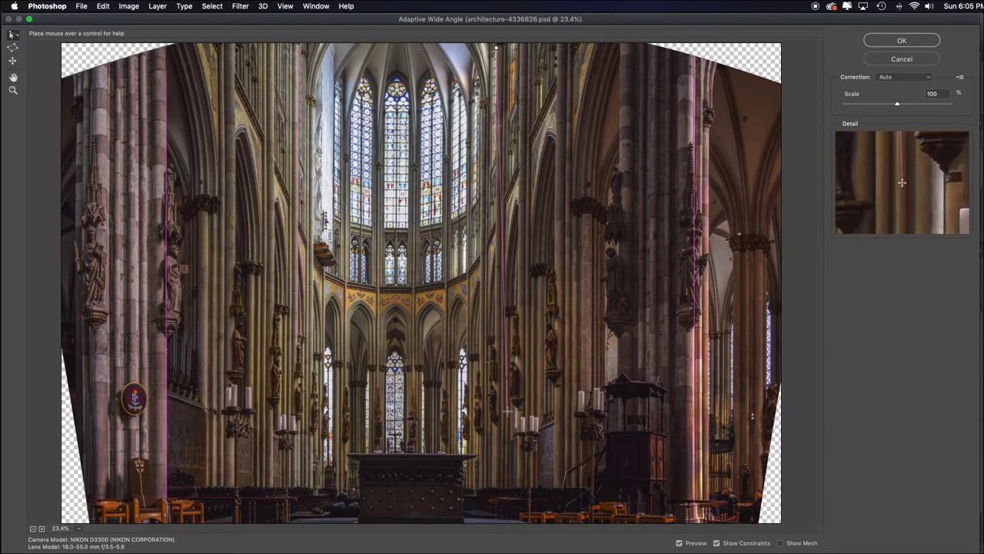
{"action": "left_click", "coordinate": [495, 381]}
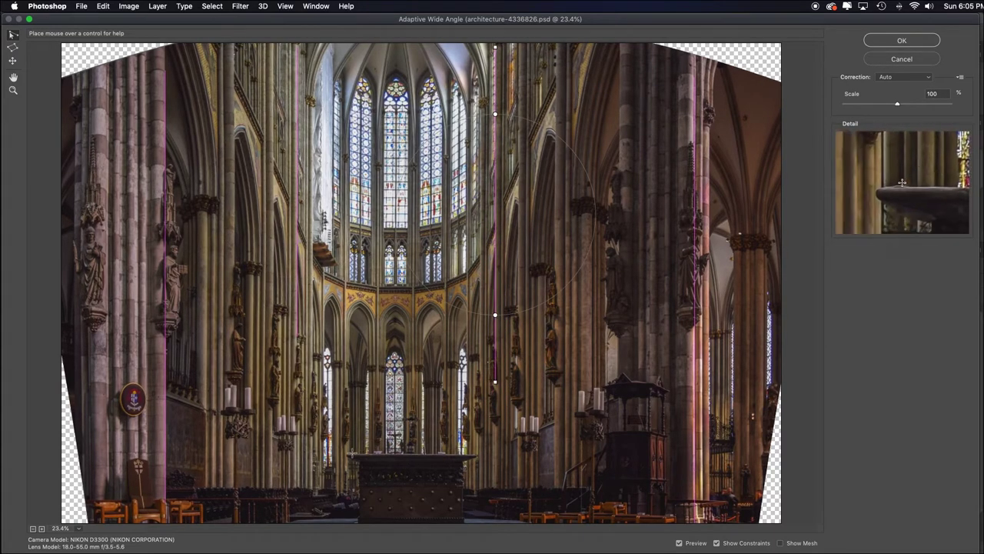
- Add a horizontal constraint along the altar top and set Scale to about 95%
{"action": "left_click", "coordinate": [347, 454]}
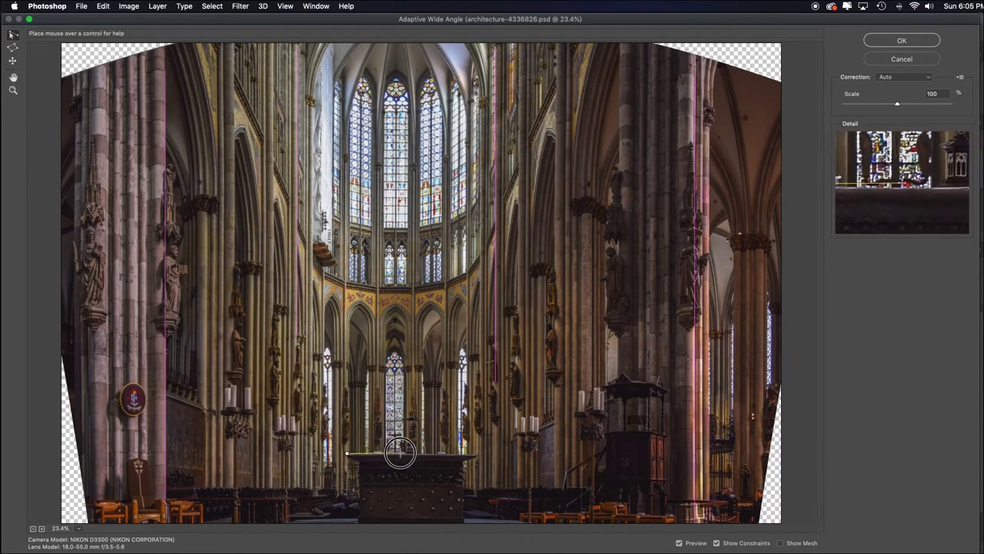
{"action": "left_click", "coordinate": [477, 455]}
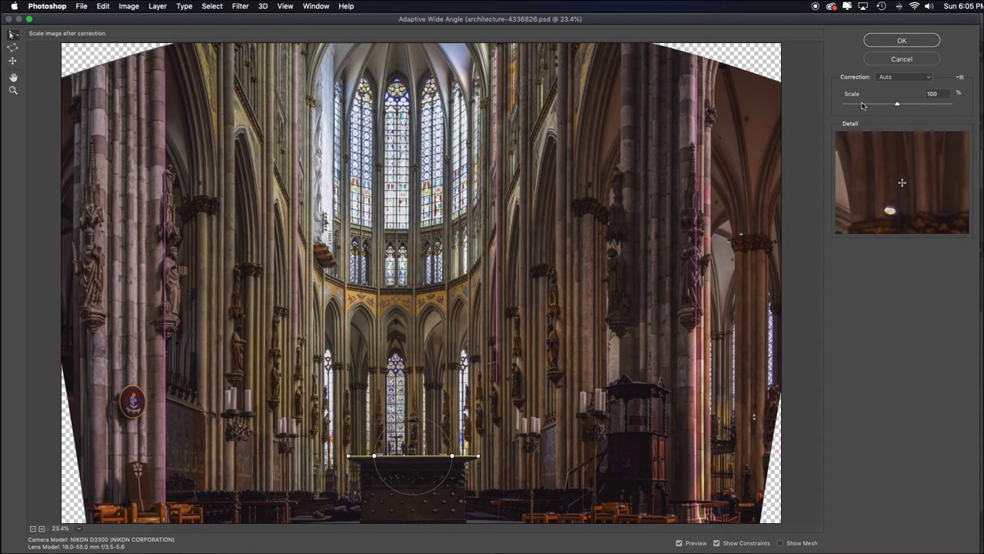
{"action": "left_click_drag", "start_coordinate": [898, 104], "coordinate": [915, 105]}
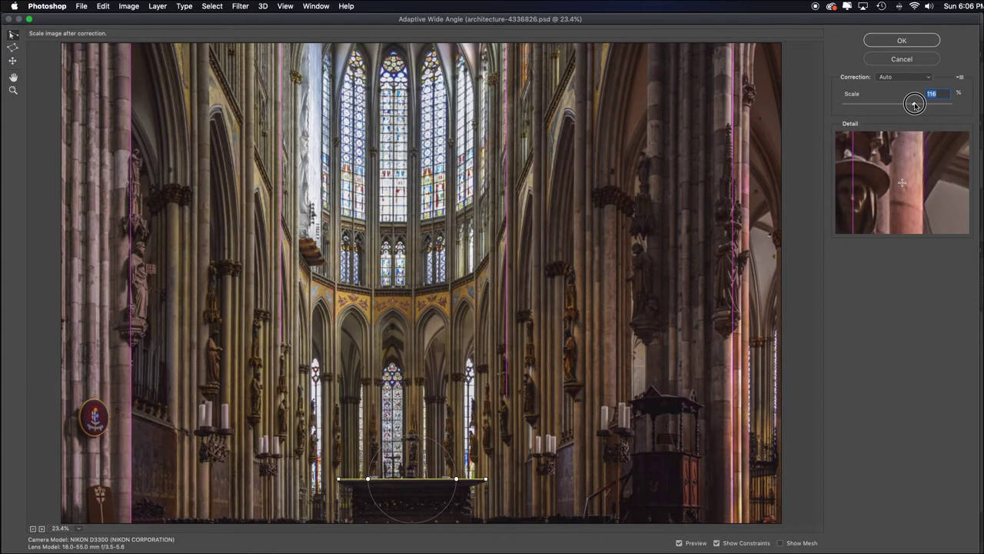
{"action": "left_click_drag", "start_coordinate": [915, 105], "coordinate": [892, 103]}
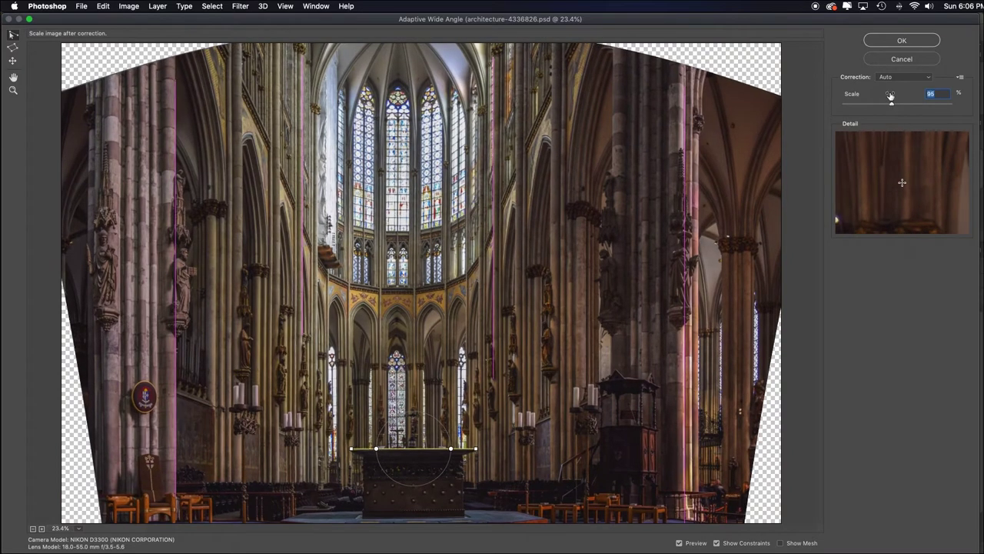
- Apply the wide-angle correction and hide the original Background layer
{"action": "left_click", "coordinate": [896, 46]}
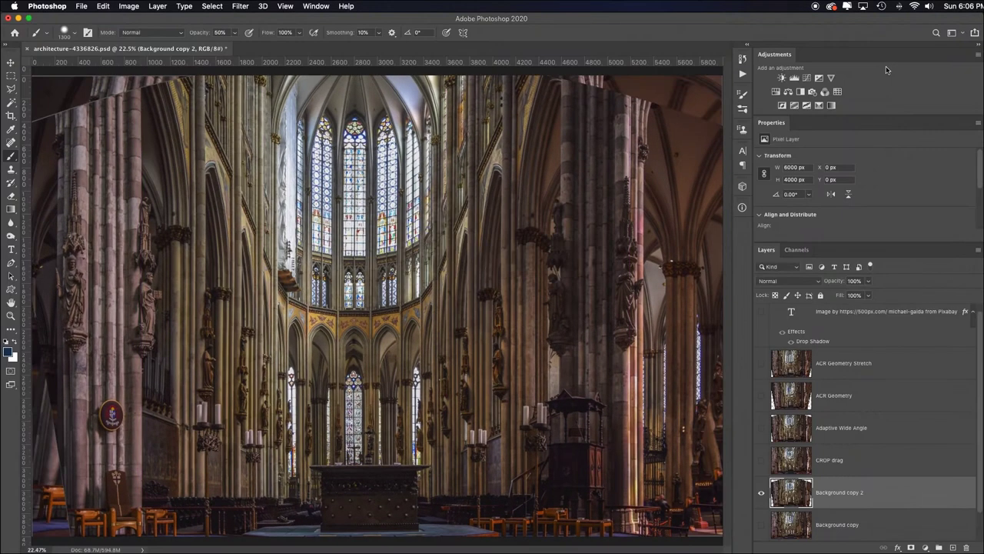
{"action": "scroll", "coordinate": [877, 449], "scroll_direction": "down", "scroll_amount": 1}
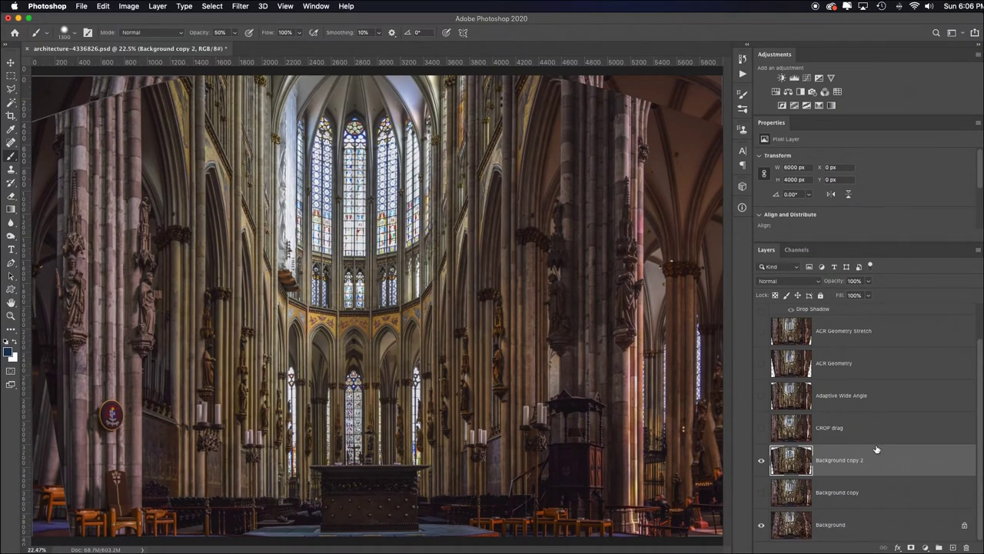
{"action": "left_click", "coordinate": [759, 529]}
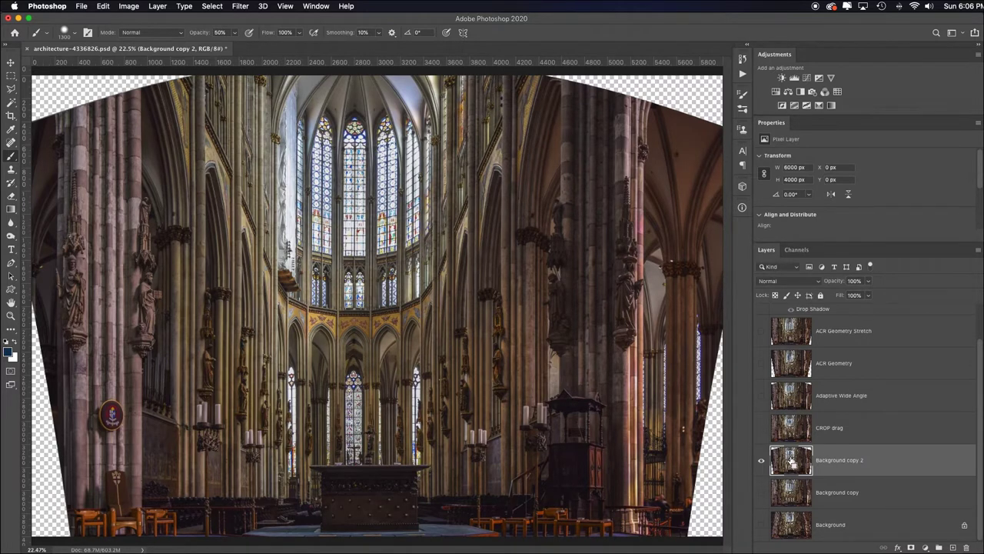
- Load the warped photo's pixels as a selection and invert it to select the transparent gaps
{"action": "left_click", "coordinate": [792, 460], "text": "super"}
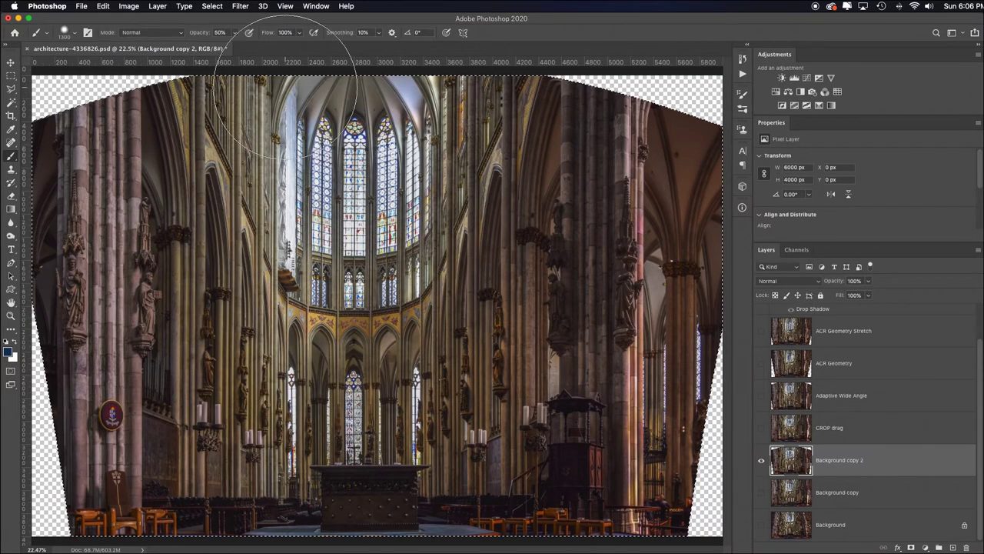
{"action": "left_click", "coordinate": [213, 7]}
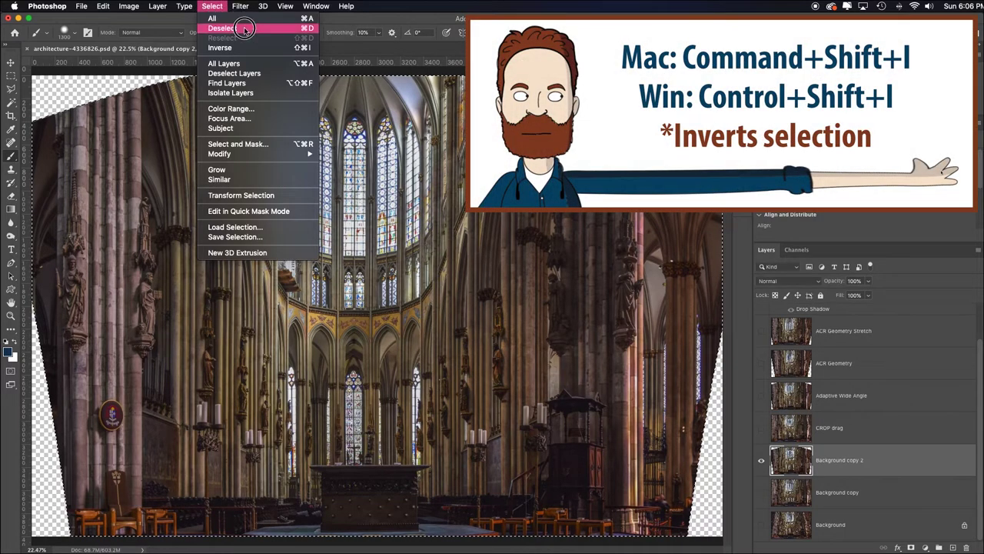
{"action": "left_click", "coordinate": [255, 48]}
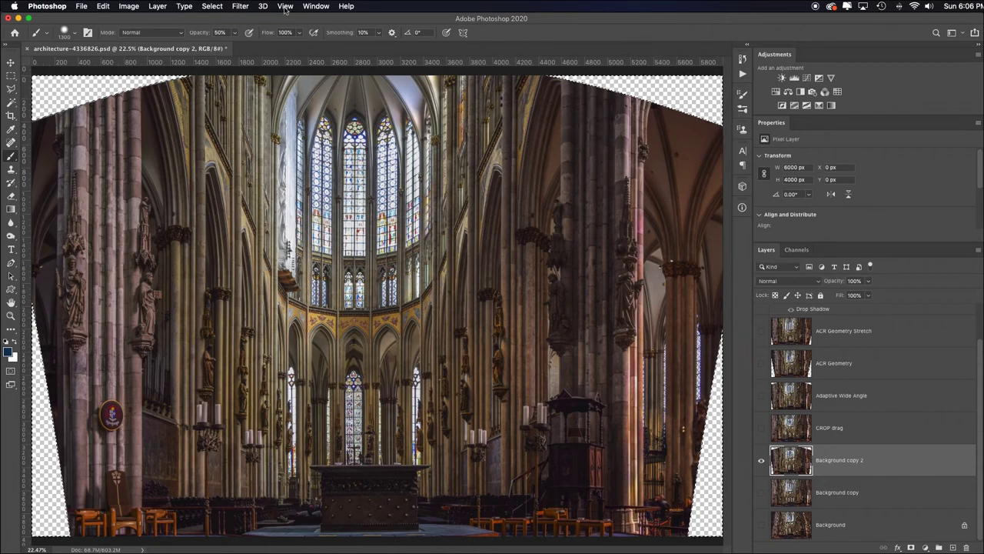
{"action": "left_click", "coordinate": [212, 7]}
- Expand the selection by 10 pixels, checking the upper-right edge up close before zooming back out
{"action": "mouse_move", "coordinate": [292, 159]}
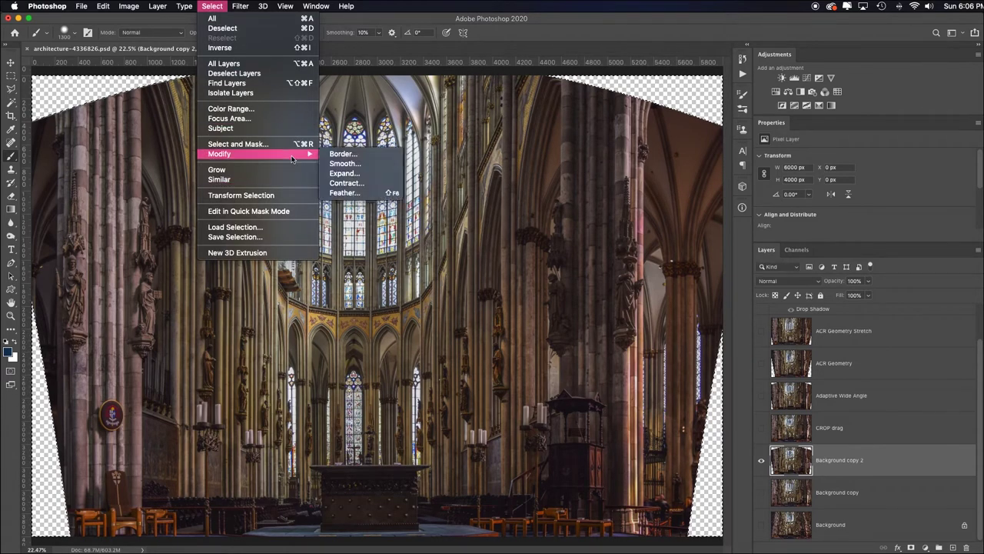
{"action": "left_click", "coordinate": [343, 173]}
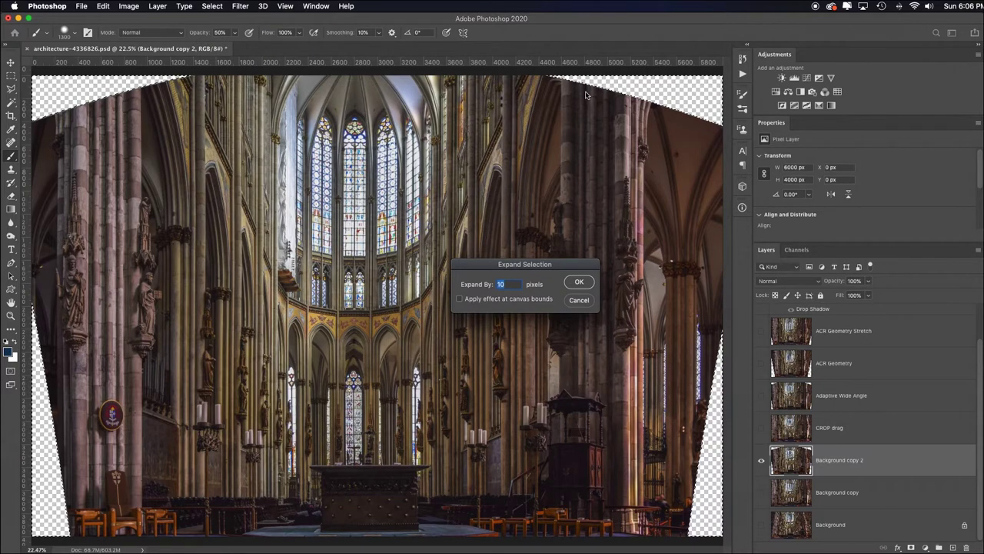
{"action": "key", "text": "Return"}
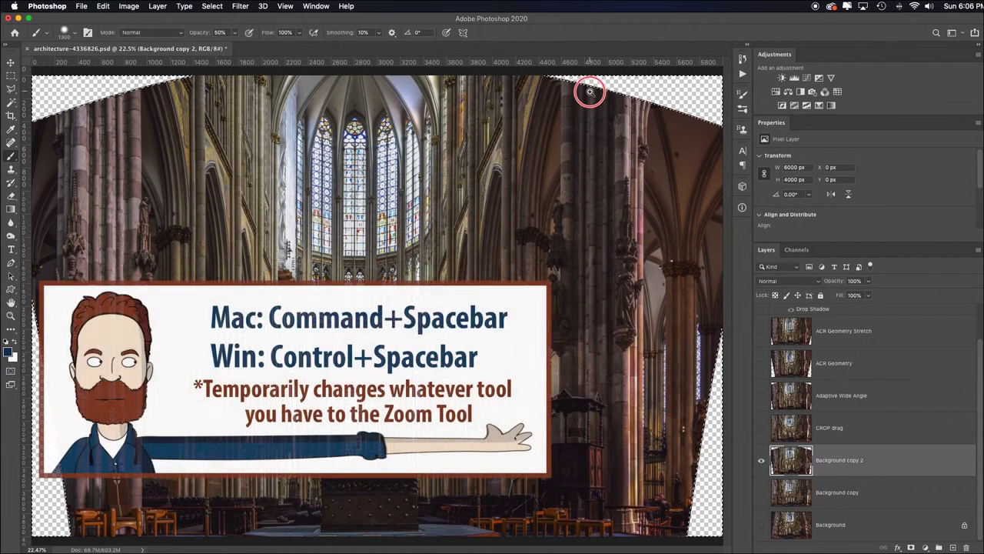
{"action": "left_click_drag", "start_coordinate": [590, 92], "coordinate": [676, 231]}
{"action": "scroll", "coordinate": [592, 400], "scroll_direction": "up", "scroll_amount": 5}
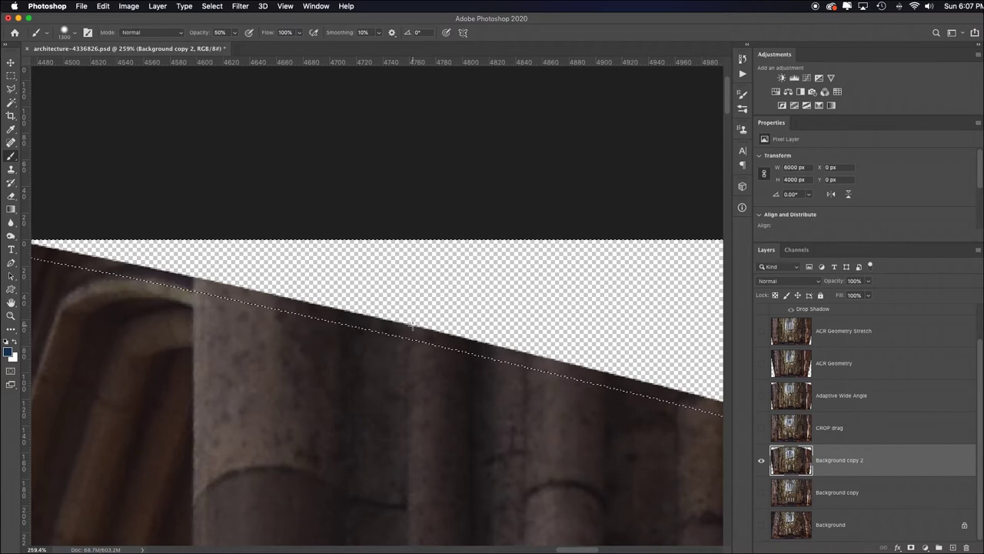
{"action": "key", "text": "super+0"}
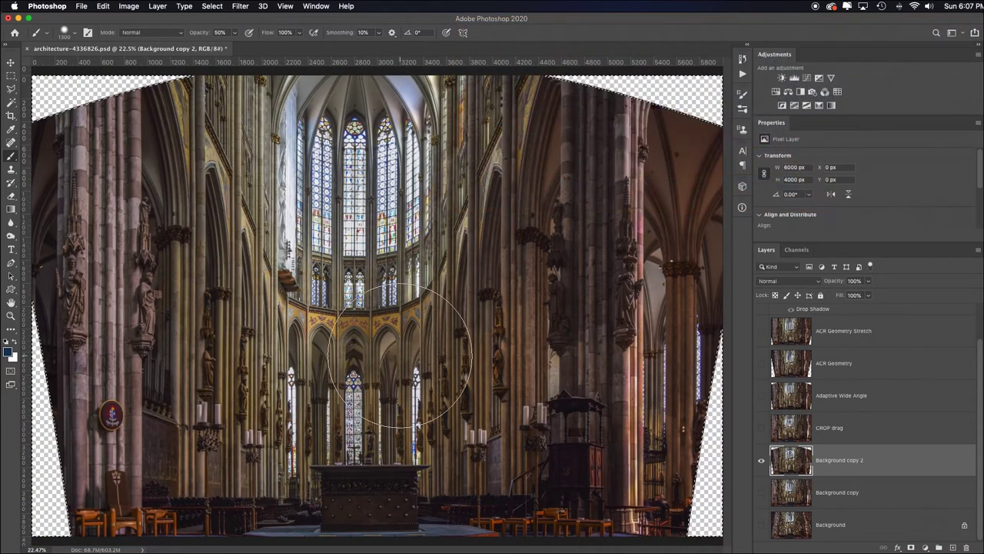
{"action": "left_click", "coordinate": [104, 7]}
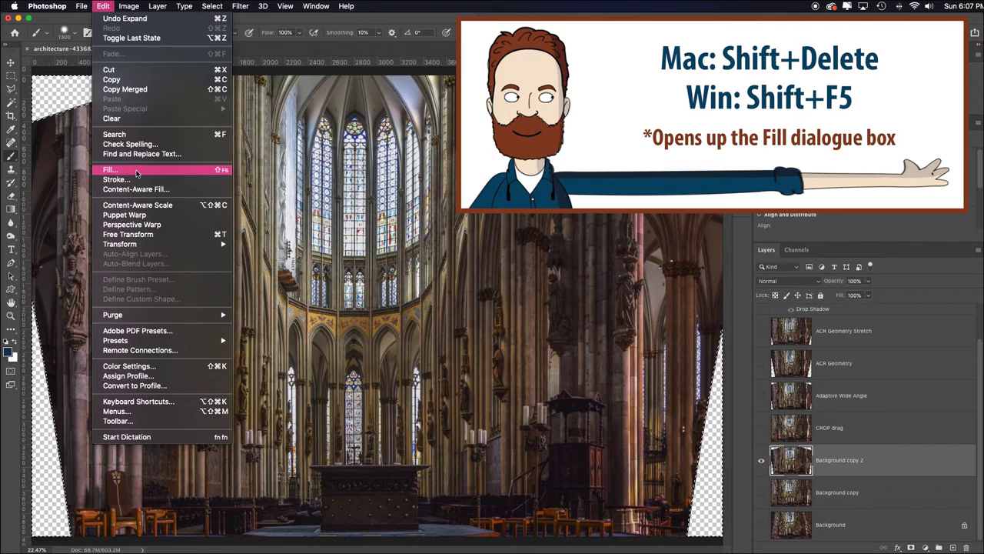
- Fill the selected gaps using Edit > Fill with Content-Aware contents
{"action": "key", "text": "Escape"}
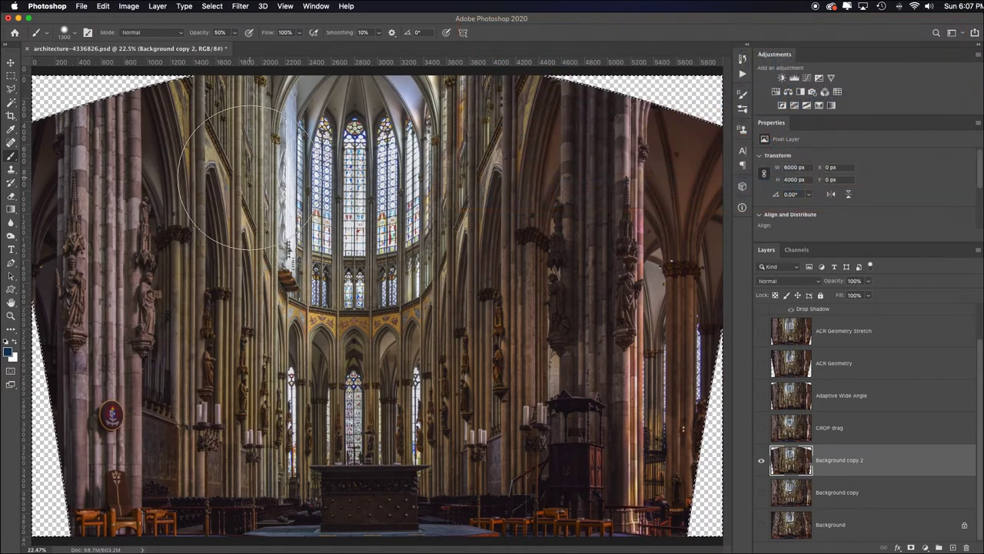
{"action": "key", "text": "shift+BackSpace"}
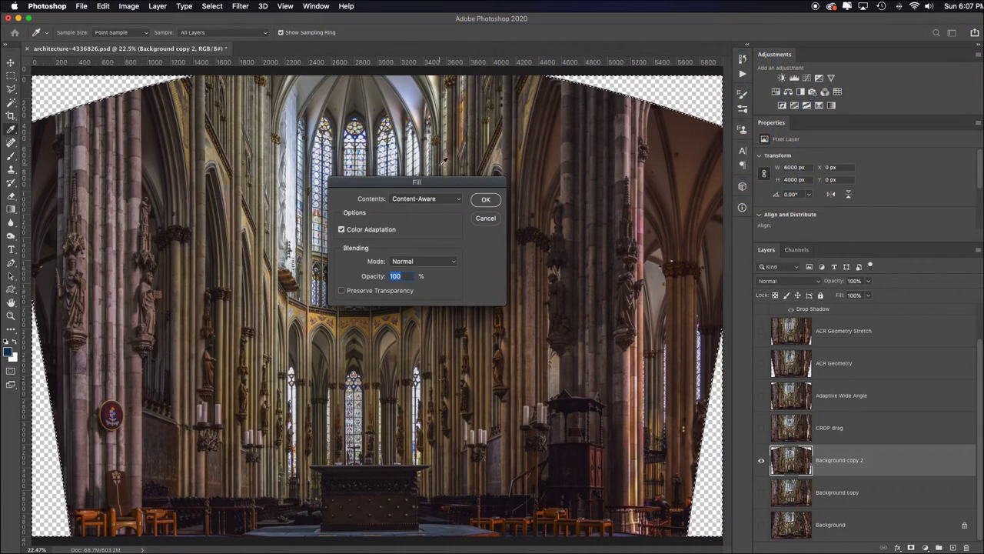
{"action": "left_click", "coordinate": [458, 200]}
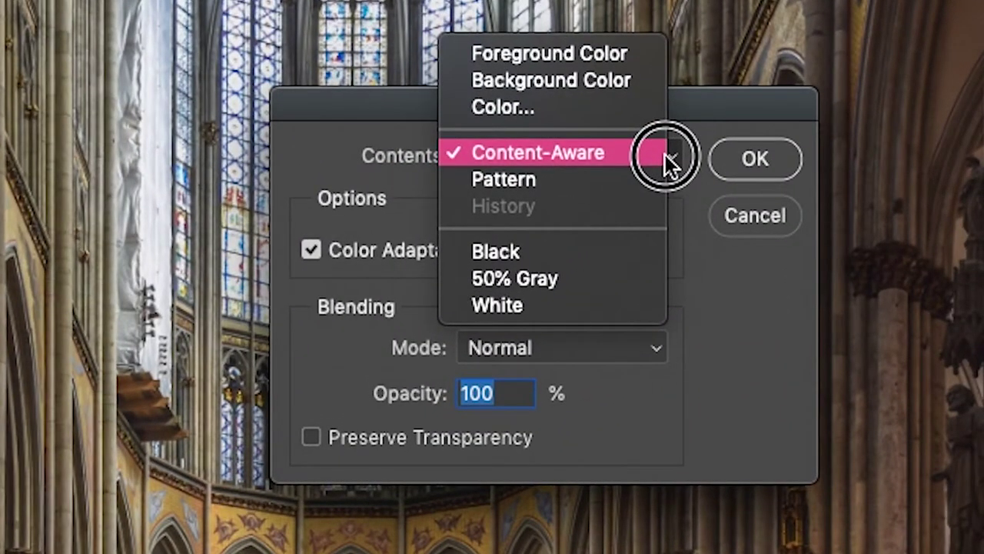
{"action": "left_click", "coordinate": [626, 156]}
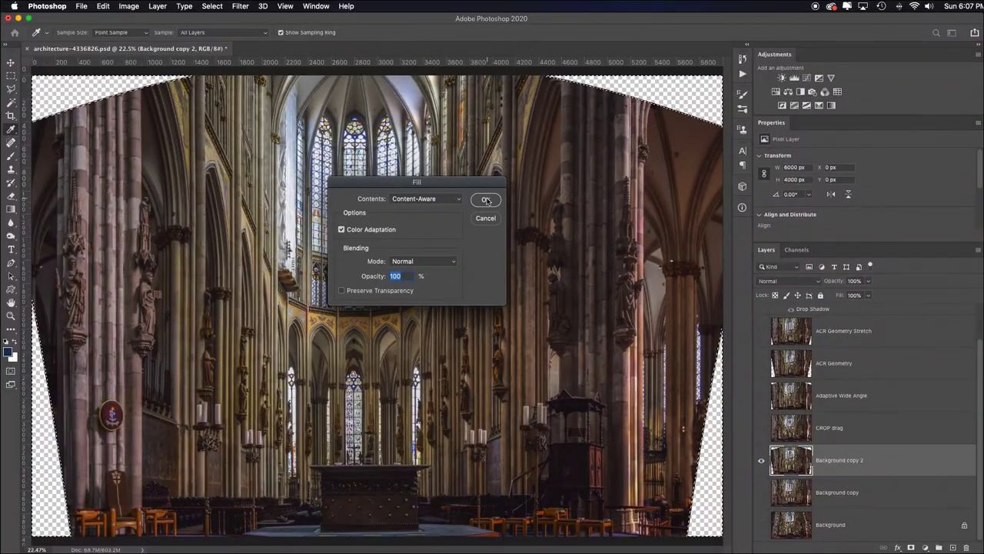
{"action": "left_click", "coordinate": [487, 200]}
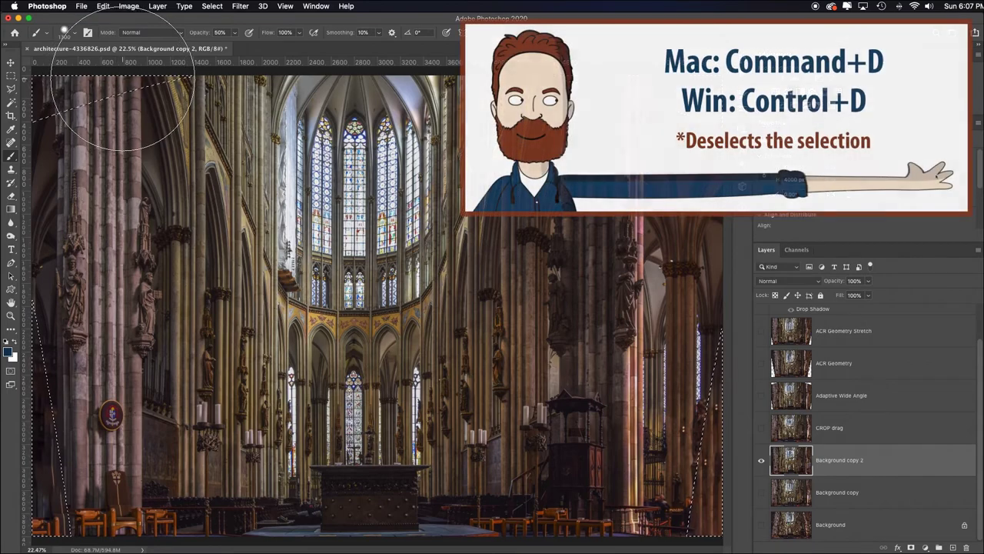
- Deselect the content-aware filled corners and pick the Crop tool
{"action": "left_click", "coordinate": [211, 7]}
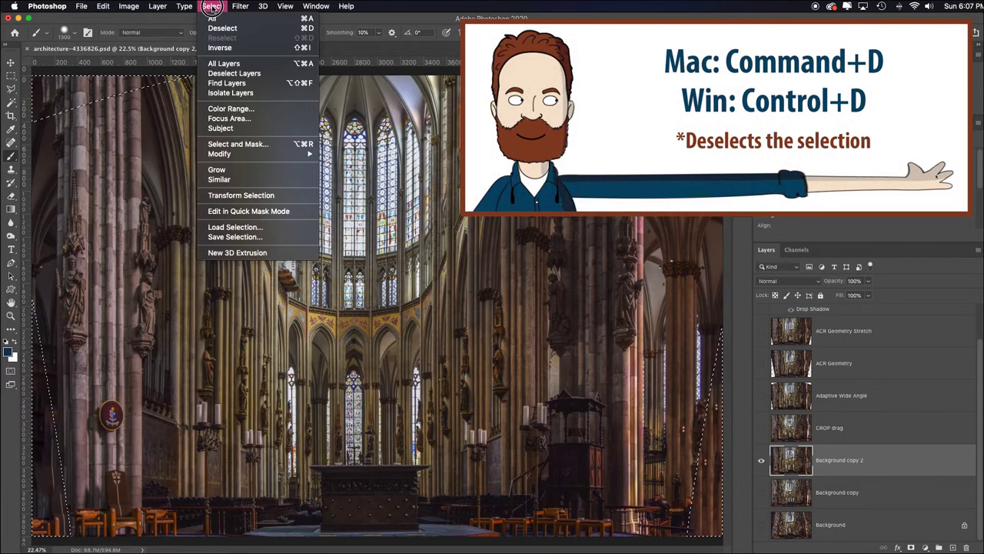
{"action": "left_click", "coordinate": [223, 27]}
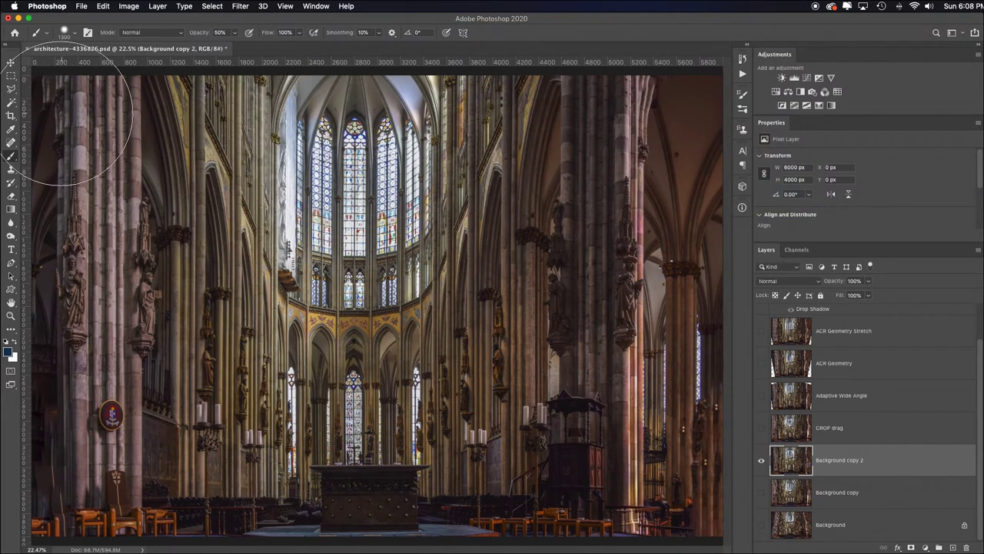
{"action": "left_click", "coordinate": [646, 103]}
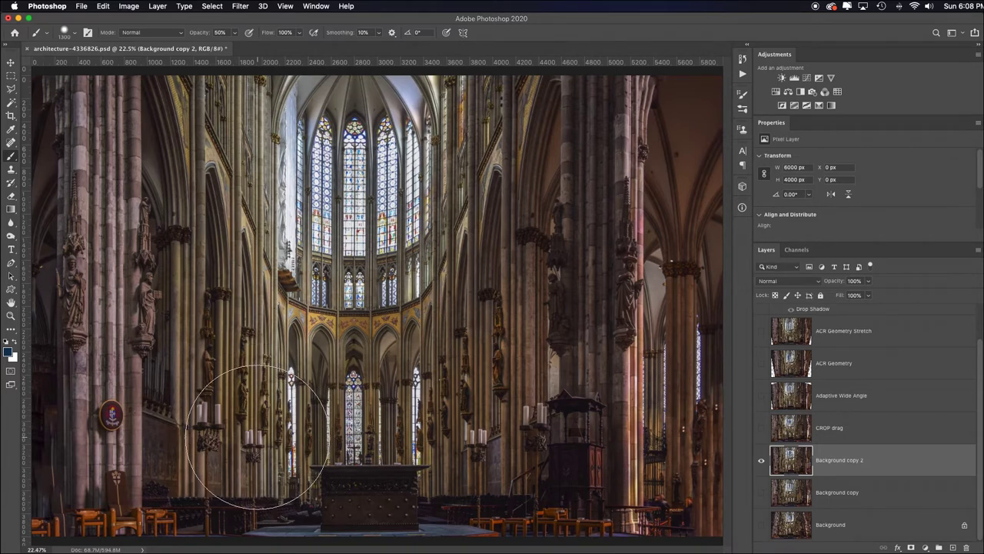
{"action": "key", "text": "c"}
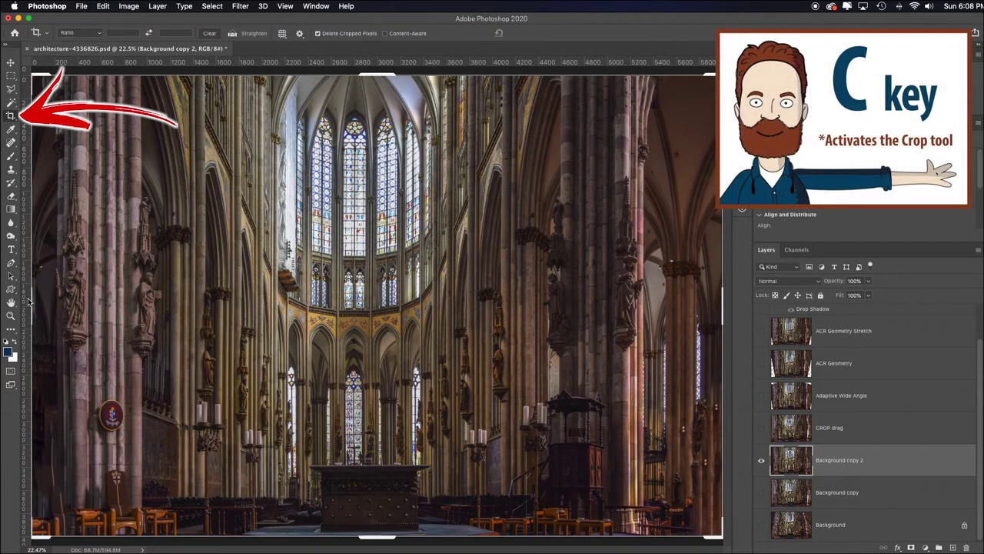
- Crop both sides of the corrected photo inward to 5103 px wide
{"action": "left_click_drag", "start_coordinate": [31, 296], "coordinate": [39, 285]}
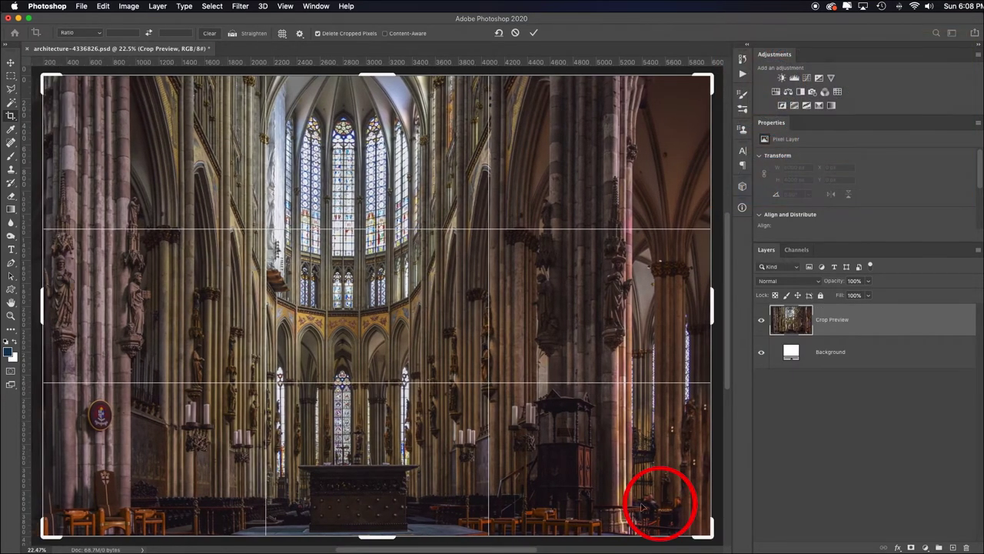
{"action": "left_click_drag", "start_coordinate": [711, 307], "coordinate": [672, 310]}
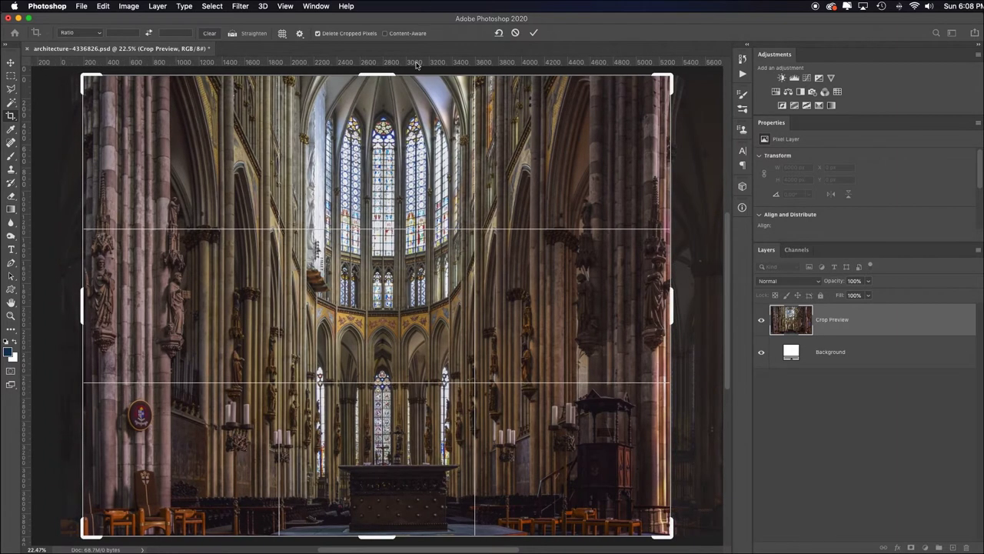
{"action": "key", "text": "Return"}
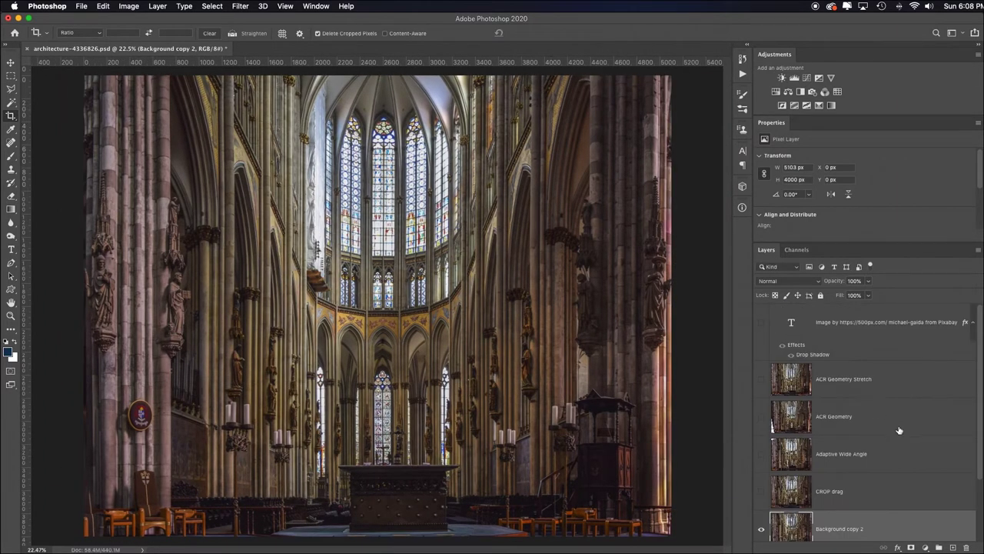
{"action": "scroll", "coordinate": [899, 431], "scroll_direction": "down", "scroll_amount": 2}
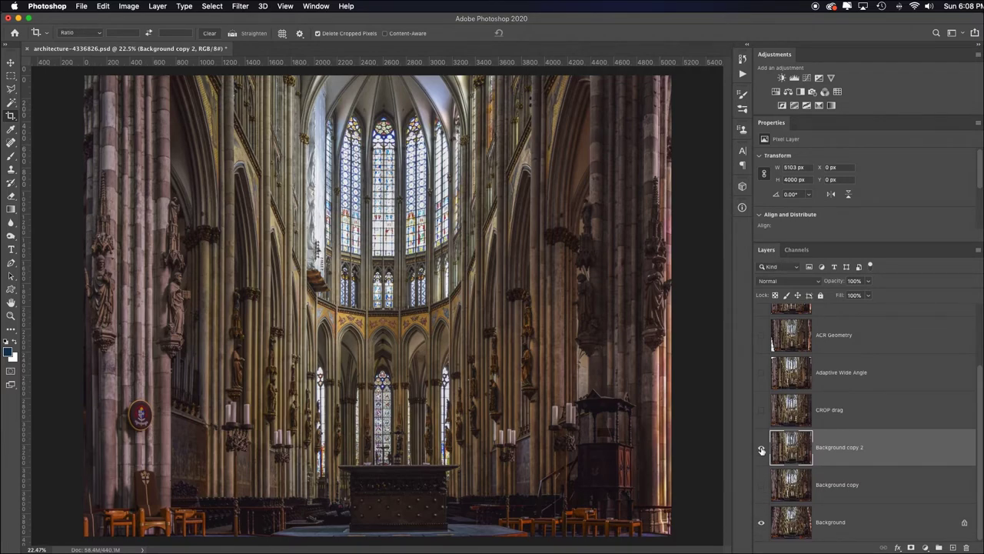
- Toggle Background copy 2 on and off against the original, then select Background
{"action": "left_click", "coordinate": [762, 448]}
{"action": "left_click", "coordinate": [762, 448]}
{"action": "left_click", "coordinate": [761, 448]}
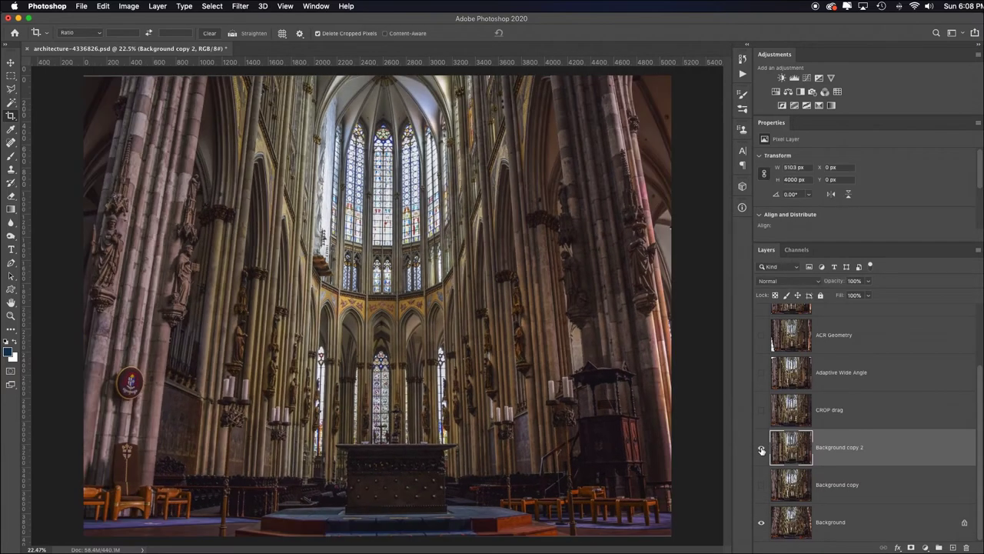
{"action": "left_click", "coordinate": [762, 448]}
{"action": "left_click", "coordinate": [761, 448]}
{"action": "left_click", "coordinate": [761, 448]}
{"action": "left_click", "coordinate": [761, 449]}
{"action": "left_click", "coordinate": [761, 449]}
{"action": "left_click", "coordinate": [762, 449]}
{"action": "left_click", "coordinate": [761, 449]}
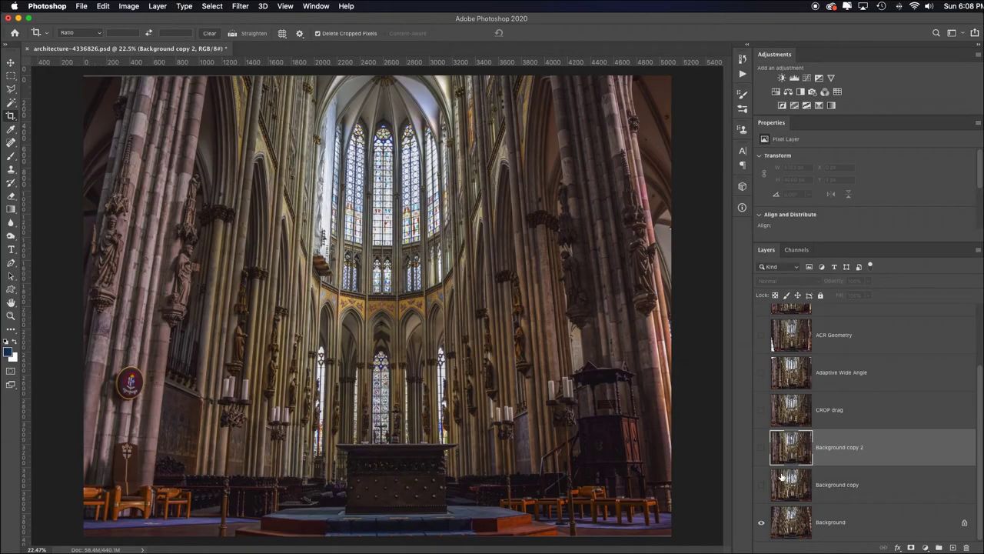
{"action": "left_click", "coordinate": [871, 531]}
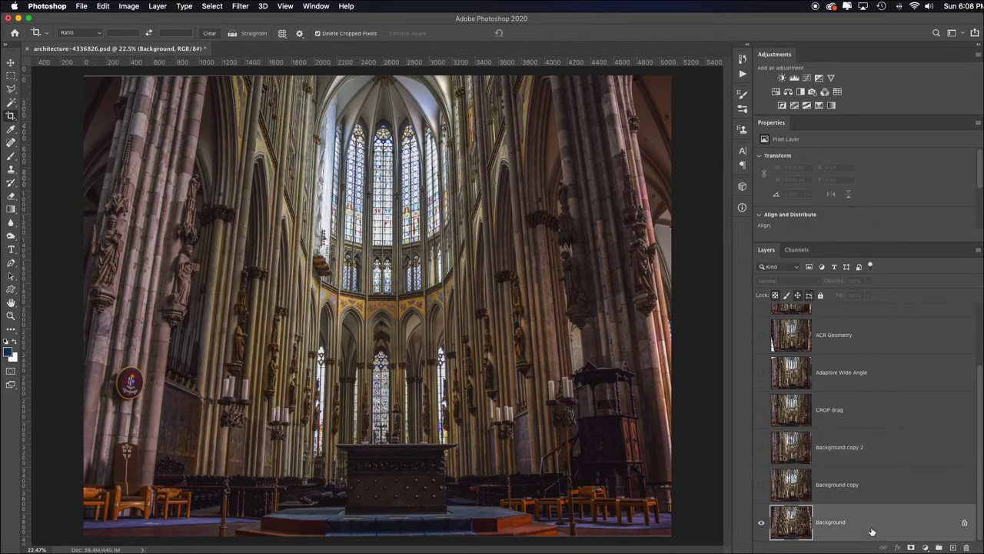
- Duplicate Background as Background copy 3 above copy 2 and open the Camera Raw Filter
{"action": "key", "text": "super+j"}
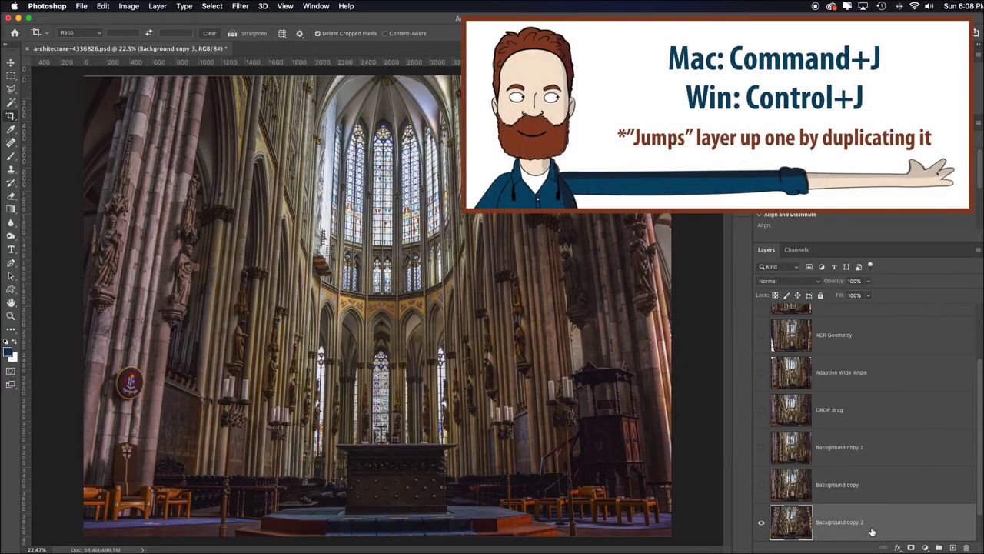
{"action": "left_click_drag", "start_coordinate": [871, 531], "coordinate": [860, 431]}
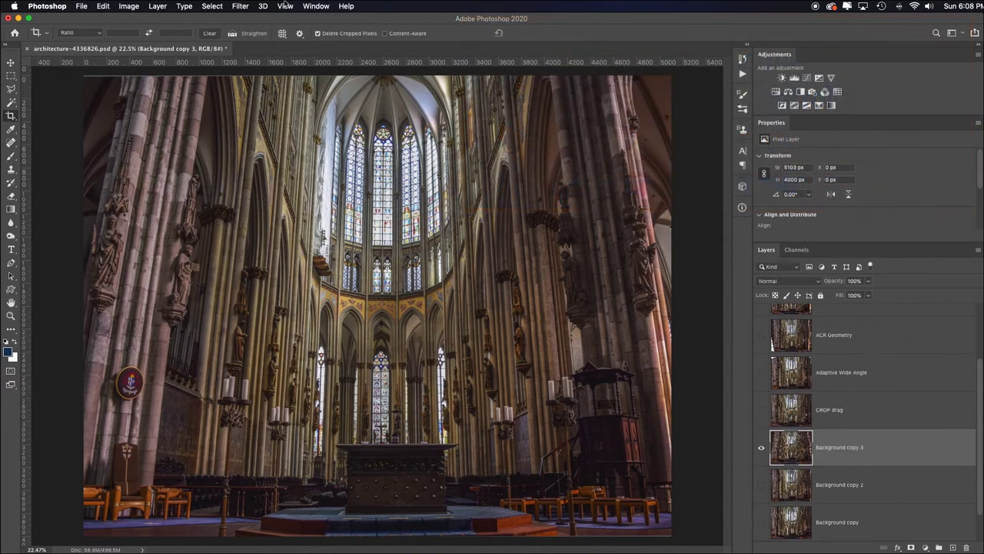
{"action": "left_click", "coordinate": [241, 6]}
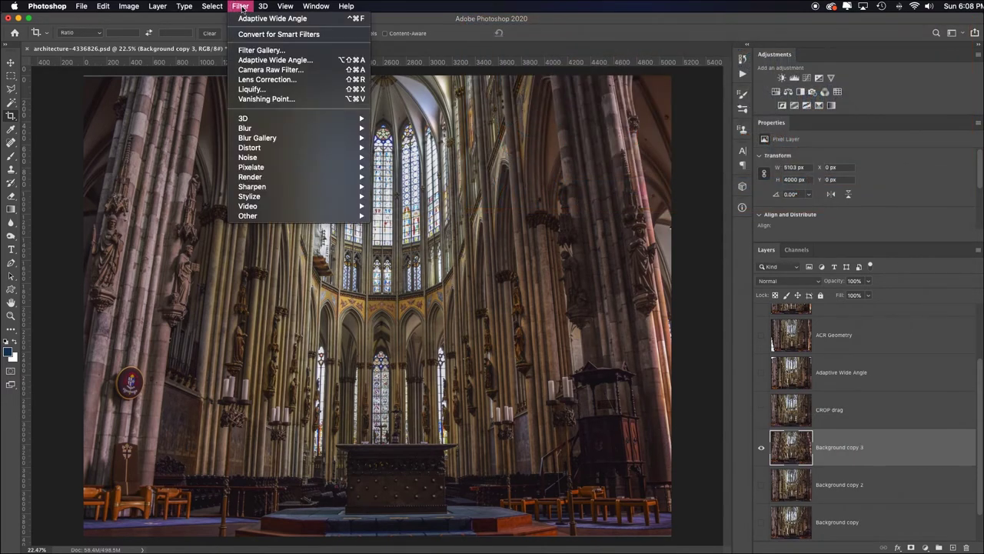
{"action": "left_click", "coordinate": [318, 71]}
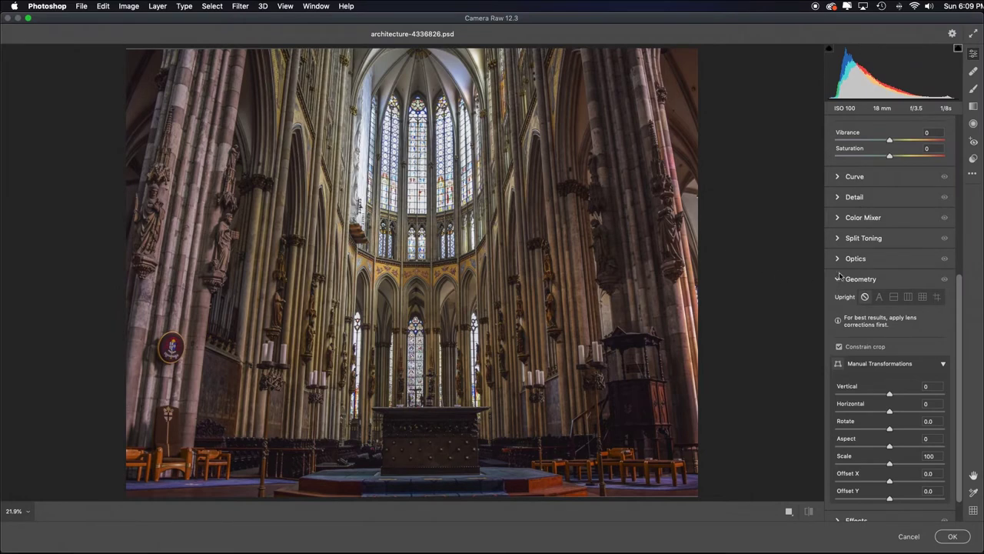
- Collapse the Basic panel and expand Geometry in Camera Raw
{"action": "left_click", "coordinate": [838, 279]}
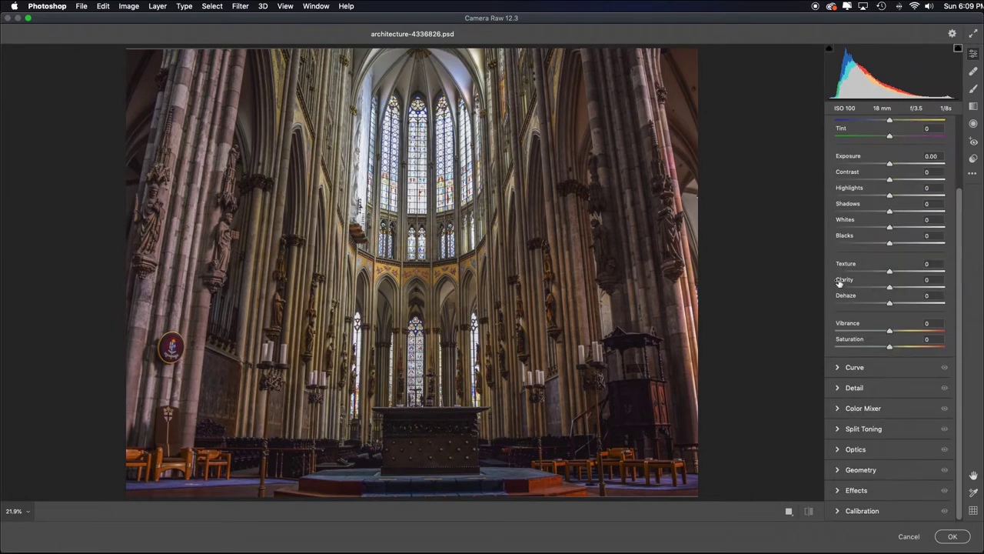
{"action": "scroll", "coordinate": [852, 164], "scroll_direction": "up", "scroll_amount": 3}
{"action": "left_click", "coordinate": [838, 167]}
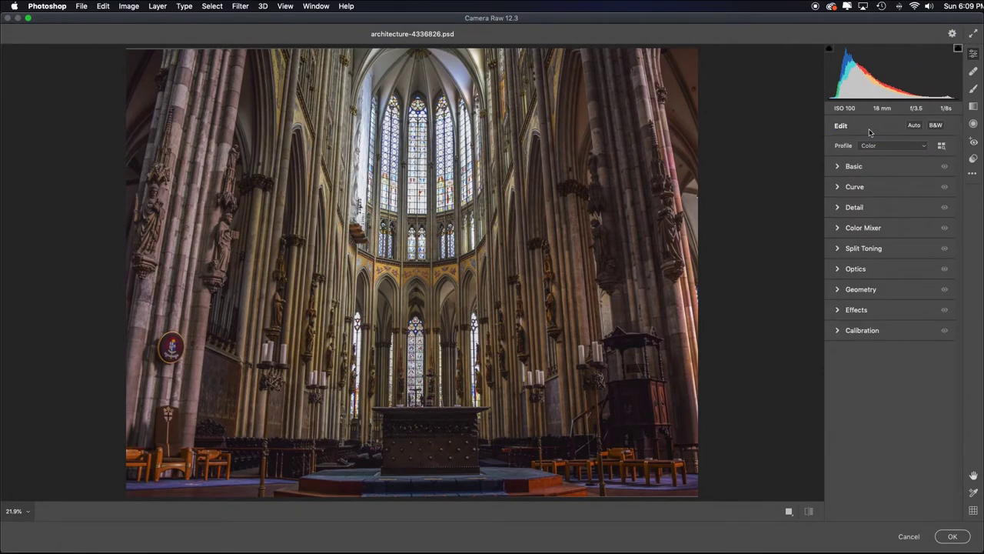
{"action": "left_click", "coordinate": [839, 289]}
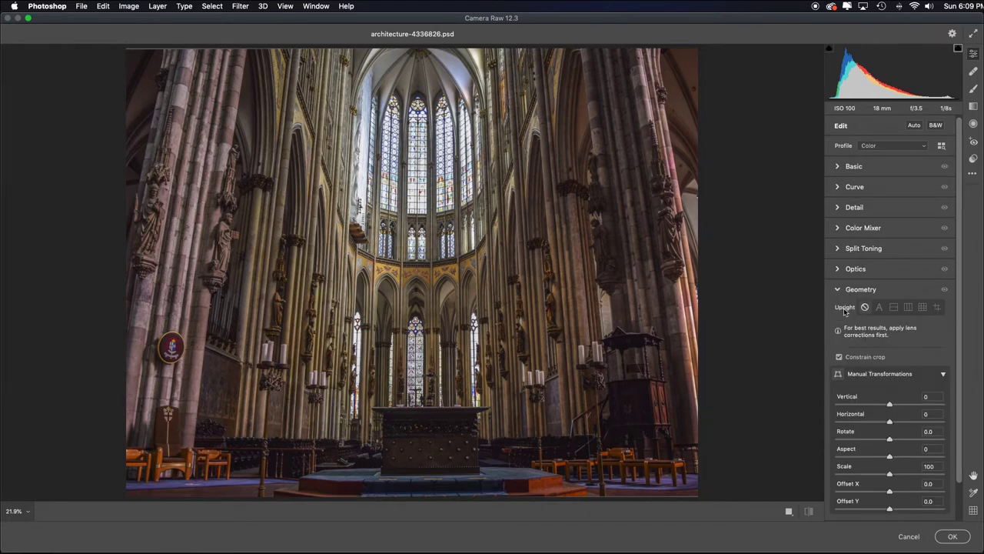
{"action": "scroll", "coordinate": [845, 311], "scroll_direction": "down", "scroll_amount": 1}
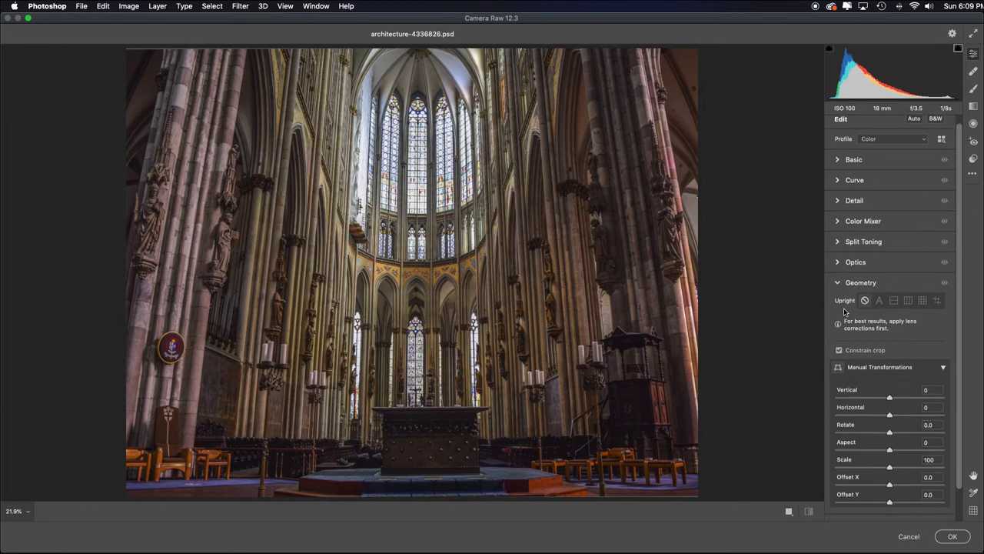
{"action": "scroll", "coordinate": [846, 311], "scroll_direction": "down", "scroll_amount": 1}
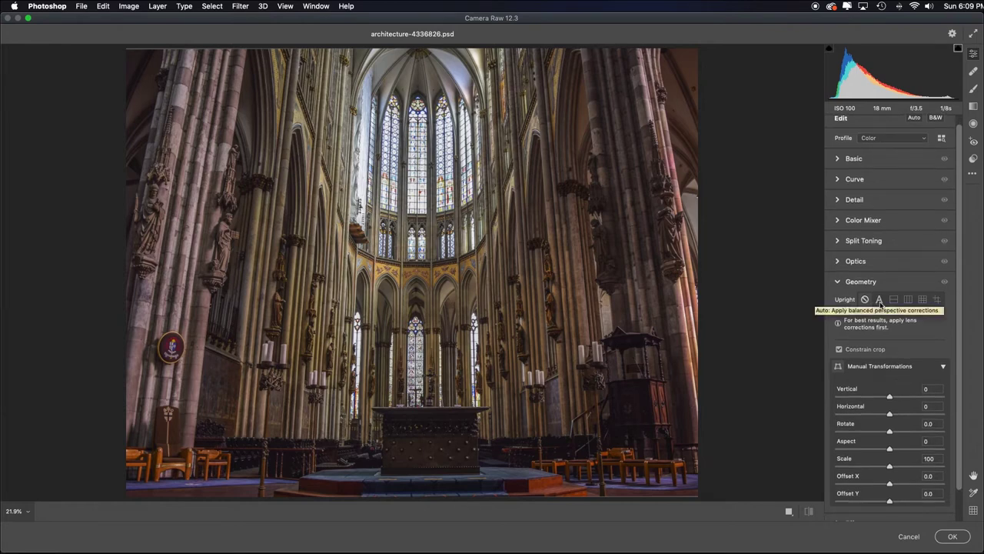
- Compare the Auto, Vertical and Full Upright corrections, then apply Auto
{"action": "left_click", "coordinate": [880, 300]}
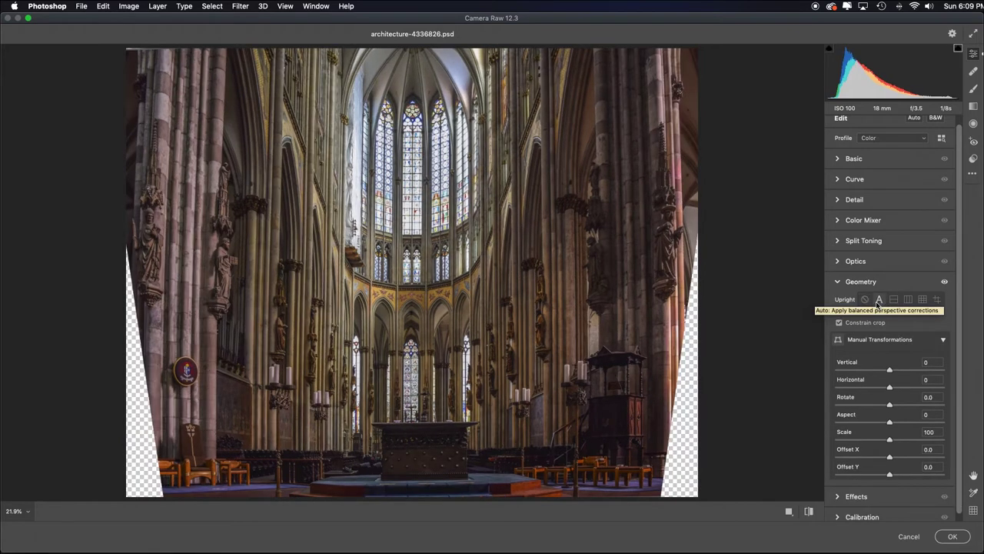
{"action": "left_click", "coordinate": [909, 300]}
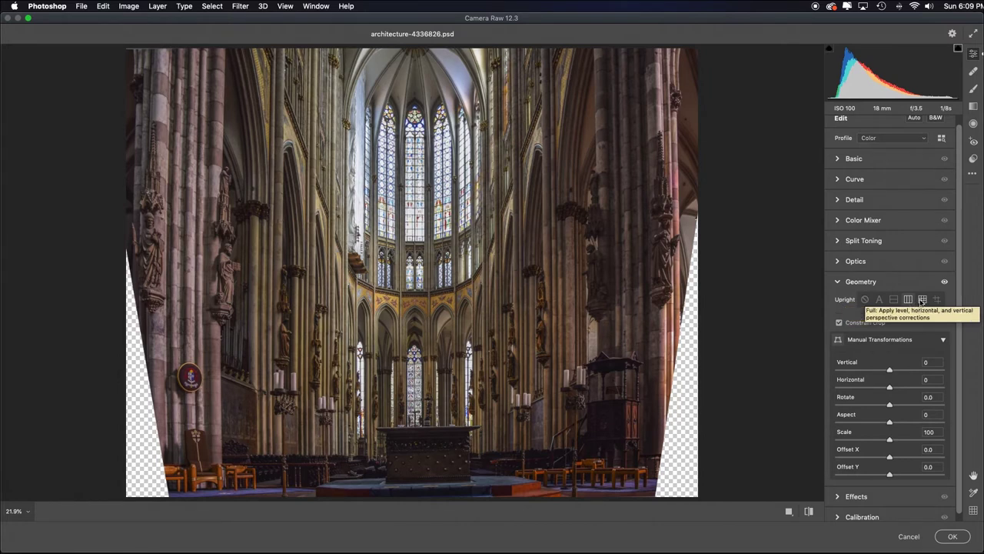
{"action": "left_click", "coordinate": [922, 300]}
{"action": "left_click", "coordinate": [908, 301]}
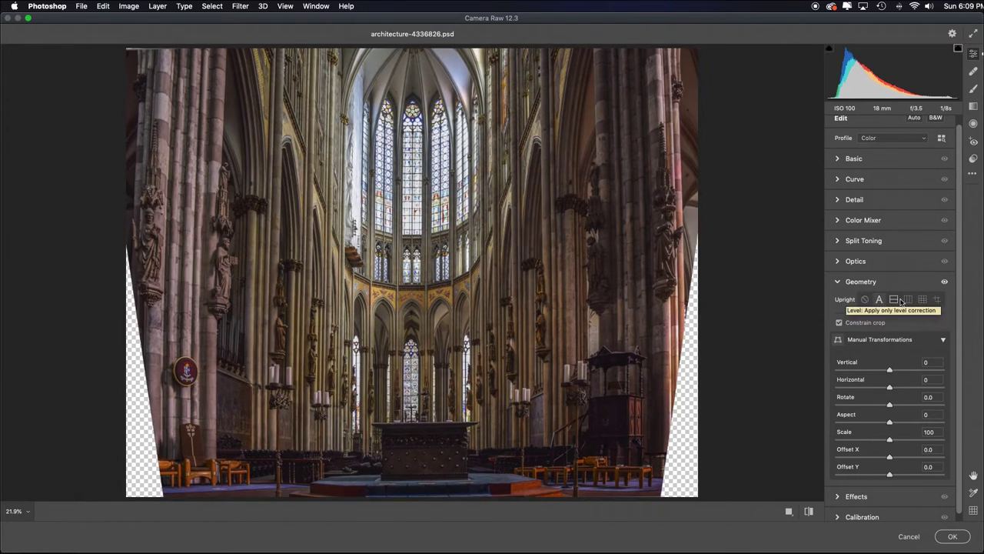
{"action": "left_click", "coordinate": [908, 301]}
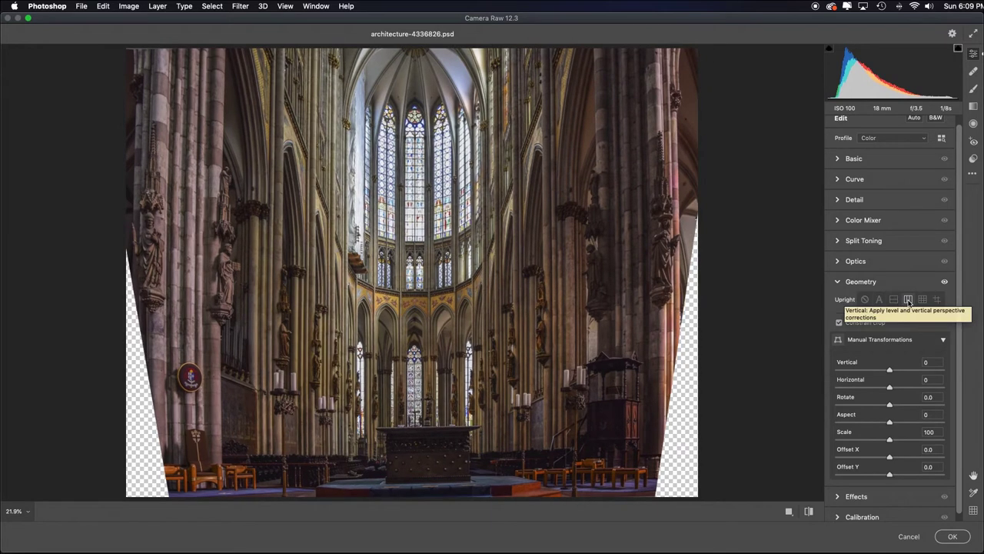
{"action": "left_click", "coordinate": [879, 299]}
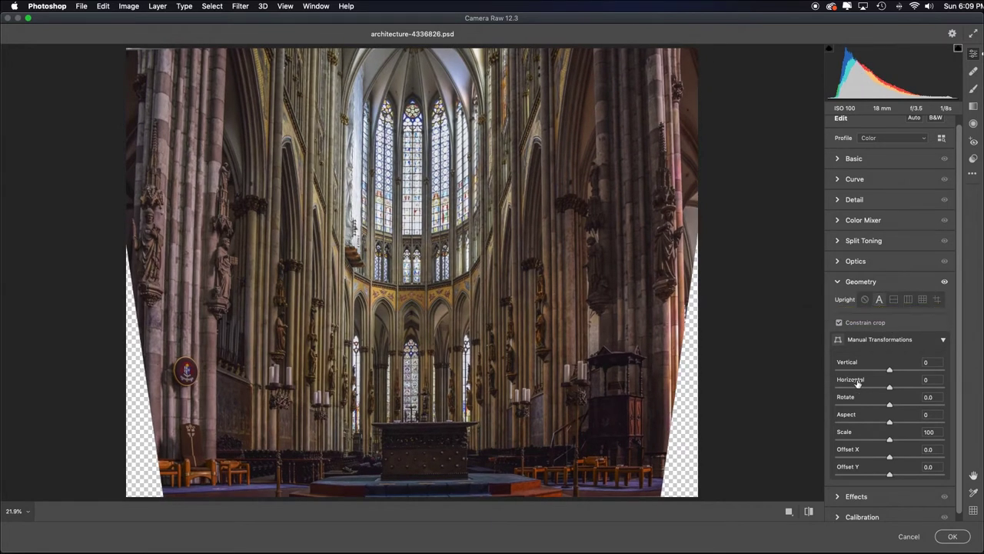
{"action": "left_click", "coordinate": [954, 537]}
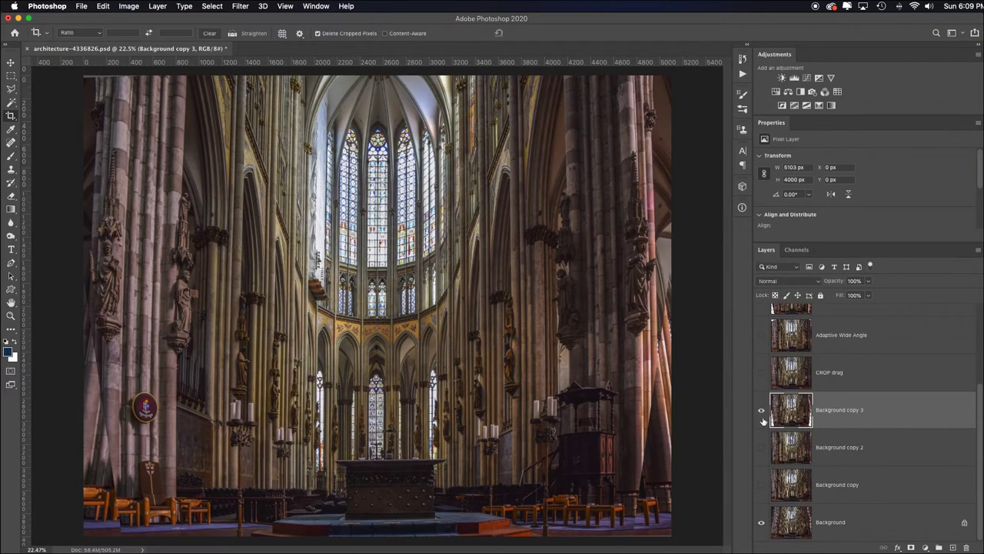
- Compare Background copy 3 with the original, leave Background hidden, and start Free Transform
{"action": "left_click", "coordinate": [764, 414]}
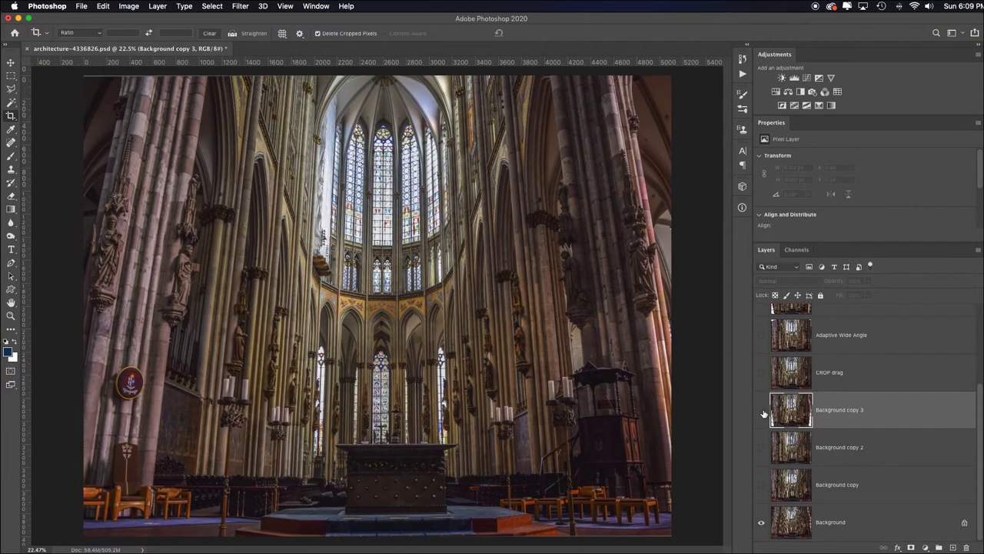
{"action": "left_click", "coordinate": [762, 410]}
{"action": "left_click", "coordinate": [761, 522]}
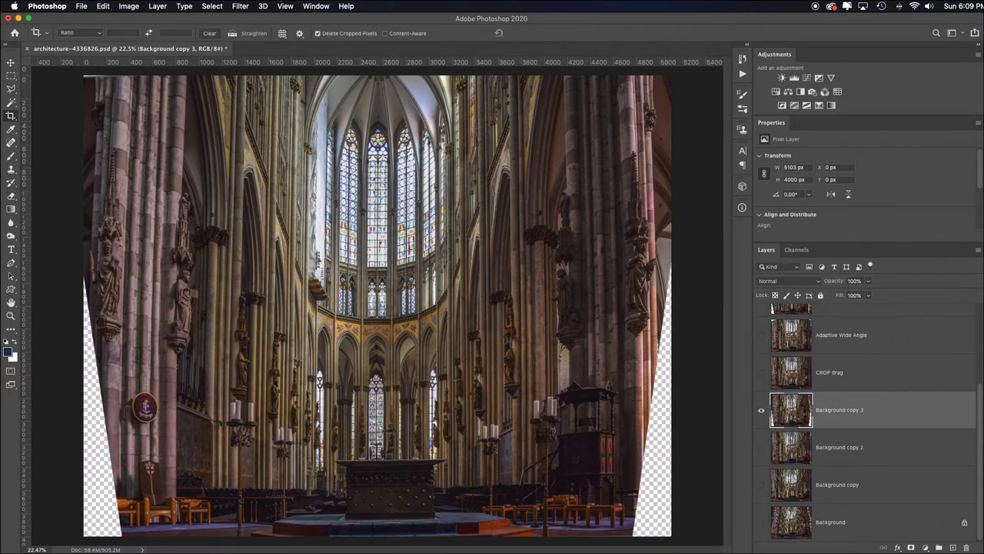
{"action": "mouse_move", "coordinate": [728, 551]}
{"action": "key", "text": "super+t"}
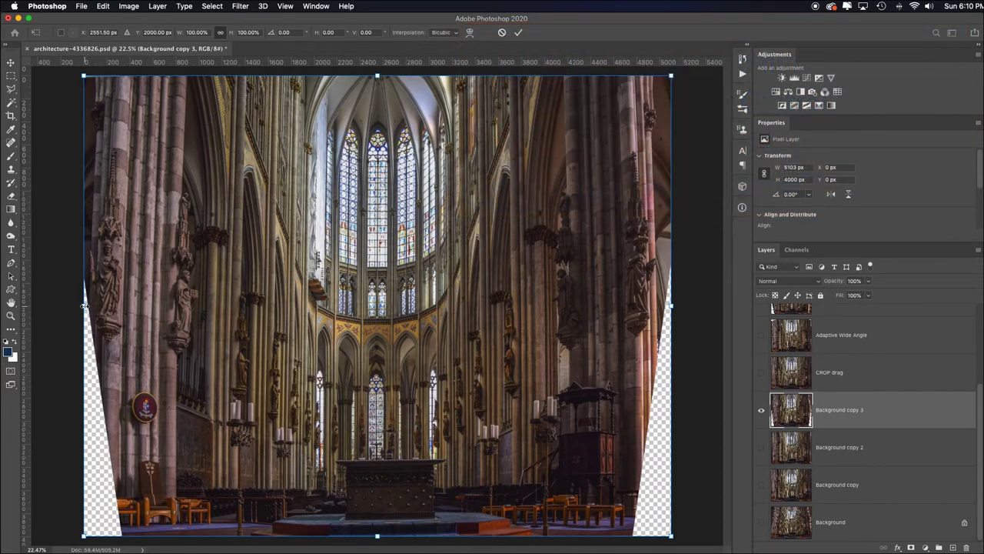
- Stretch Background copy 3 horizontally to about 108.7% width on both sides
{"action": "left_click", "coordinate": [84, 305]}
{"action": "left_click_drag", "start_coordinate": [84, 305], "coordinate": [70, 305]}
{"action": "left_click_drag", "start_coordinate": [670, 307], "coordinate": [702, 305]}
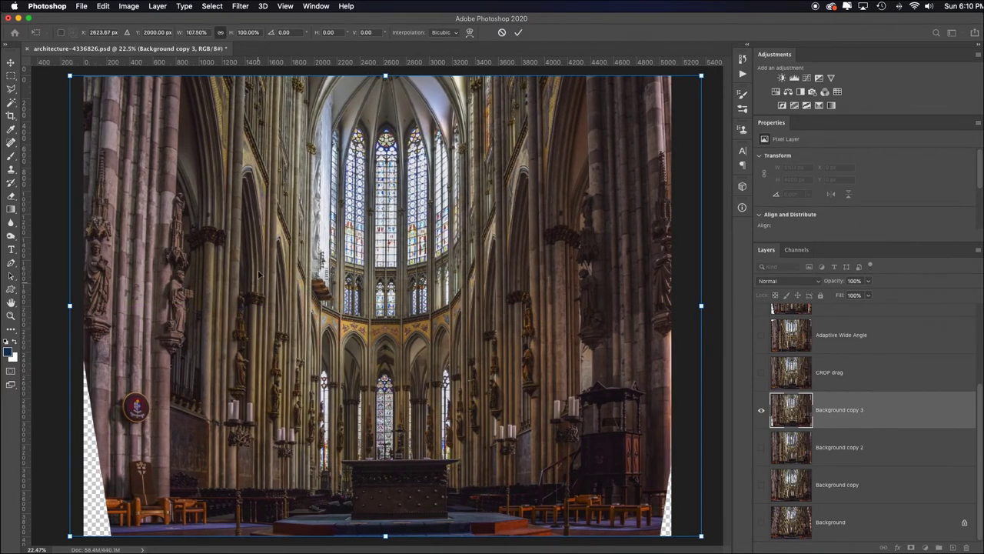
{"action": "left_click_drag", "start_coordinate": [69, 307], "coordinate": [62, 307]}
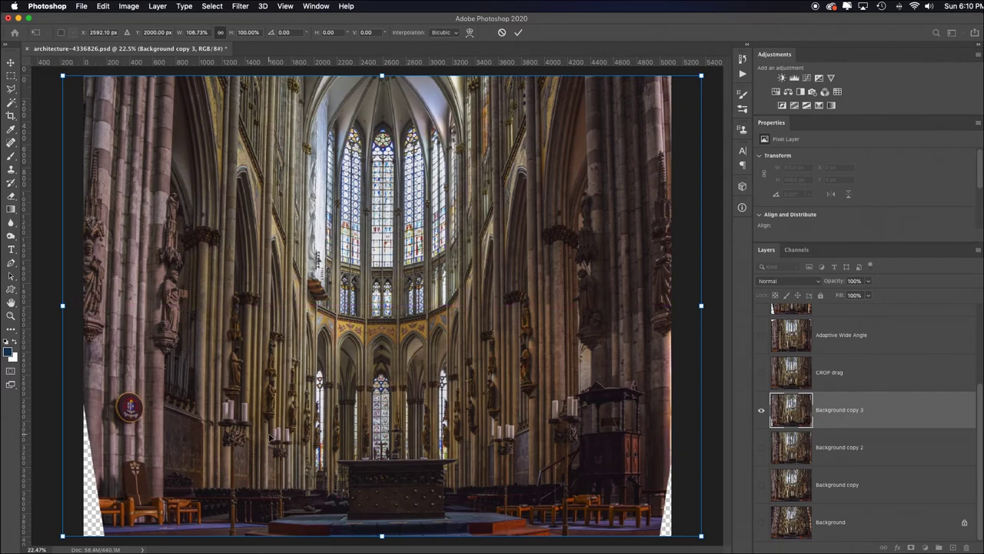
{"action": "key", "text": "Return"}
- Crop the canvas to 4794 × 4000 px, trimming the transparent side gaps, and compare
{"action": "key", "text": "c"}
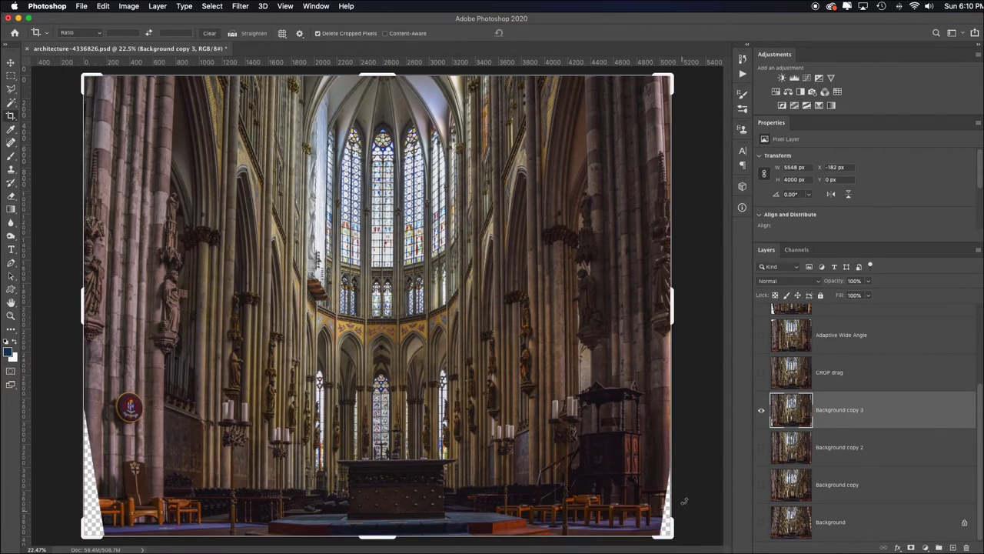
{"action": "left_click_drag", "start_coordinate": [671, 308], "coordinate": [666, 307]}
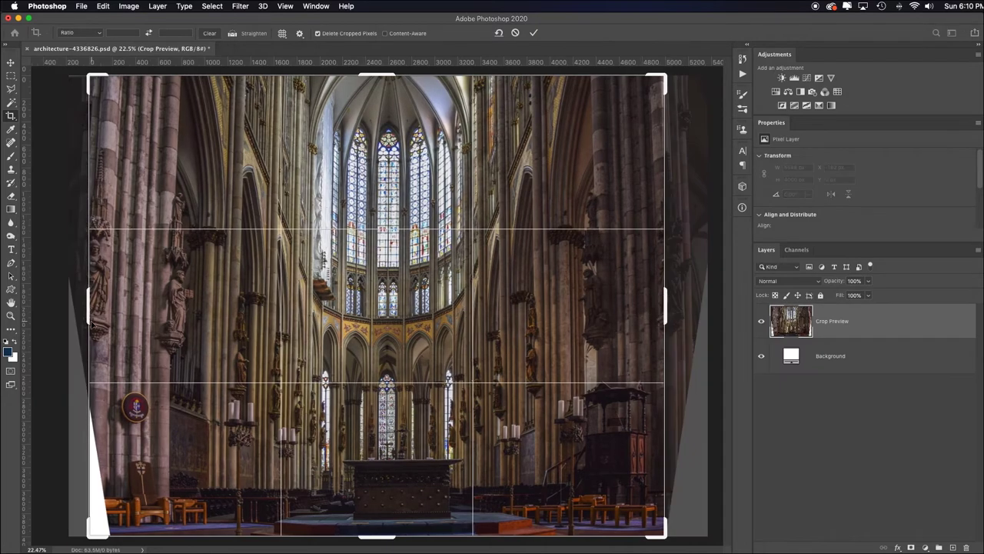
{"action": "left_click_drag", "start_coordinate": [89, 308], "coordinate": [106, 304]}
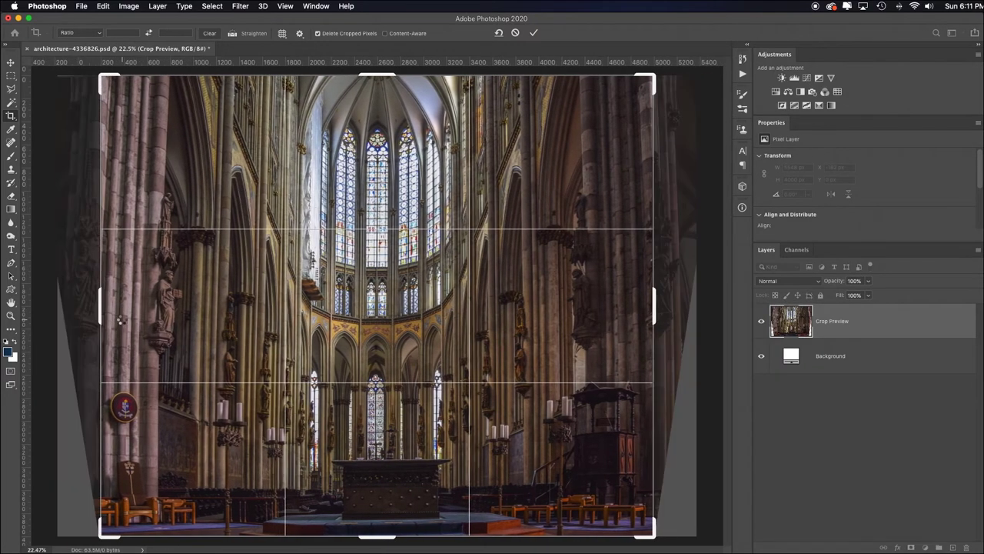
{"action": "key", "text": "Return"}
{"action": "left_click", "coordinate": [761, 406]}
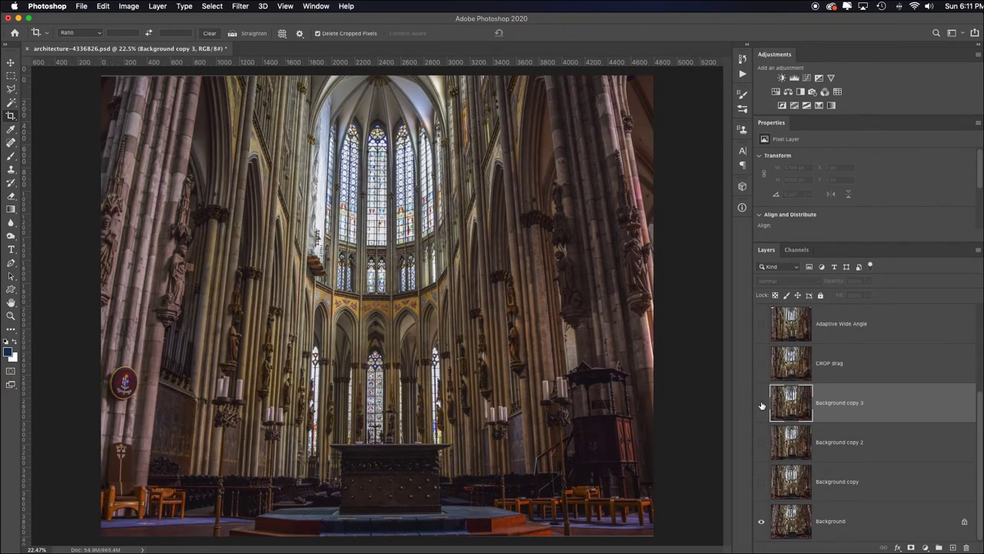
{"action": "left_click", "coordinate": [761, 405]}
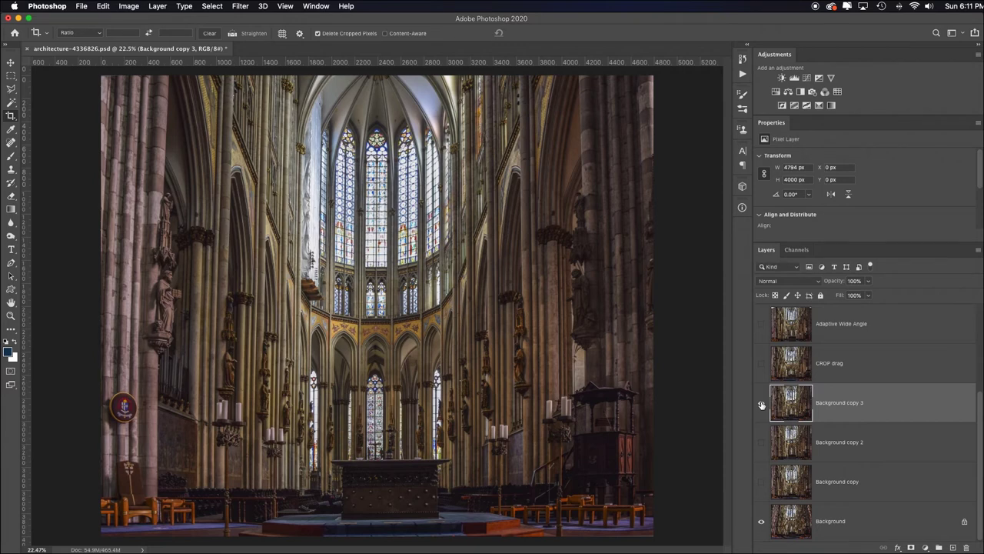
- Add a vertical guide and pull both top corners outward until the side columns stand vertical
{"action": "scroll", "coordinate": [761, 405], "scroll_direction": "up", "scroll_amount": 1}
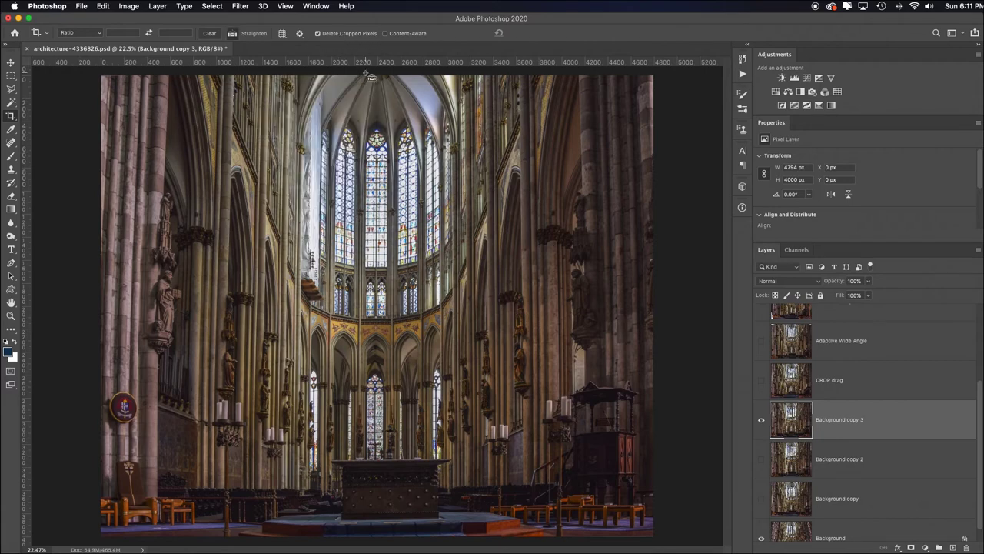
{"action": "key", "text": "super+t"}
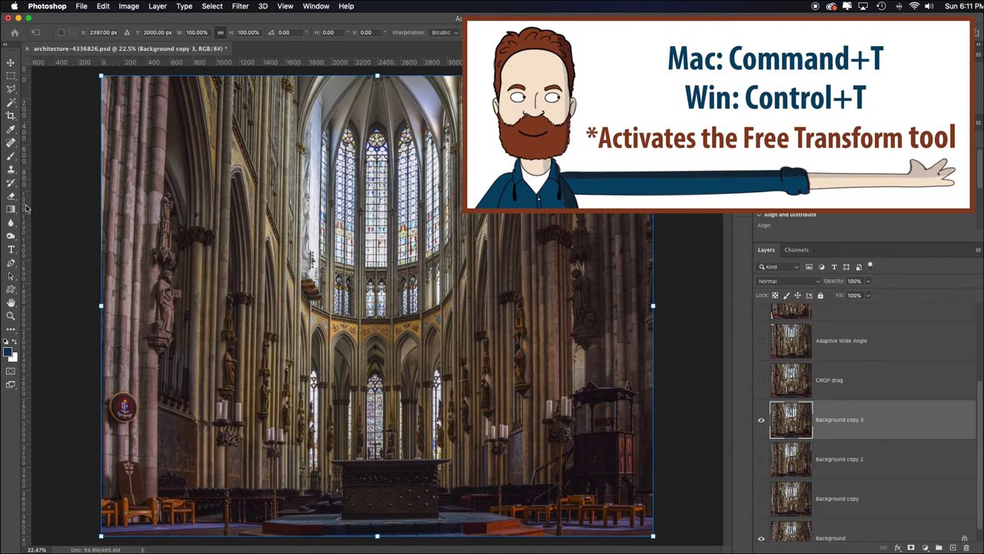
{"action": "left_click_drag", "start_coordinate": [25, 208], "coordinate": [113, 192]}
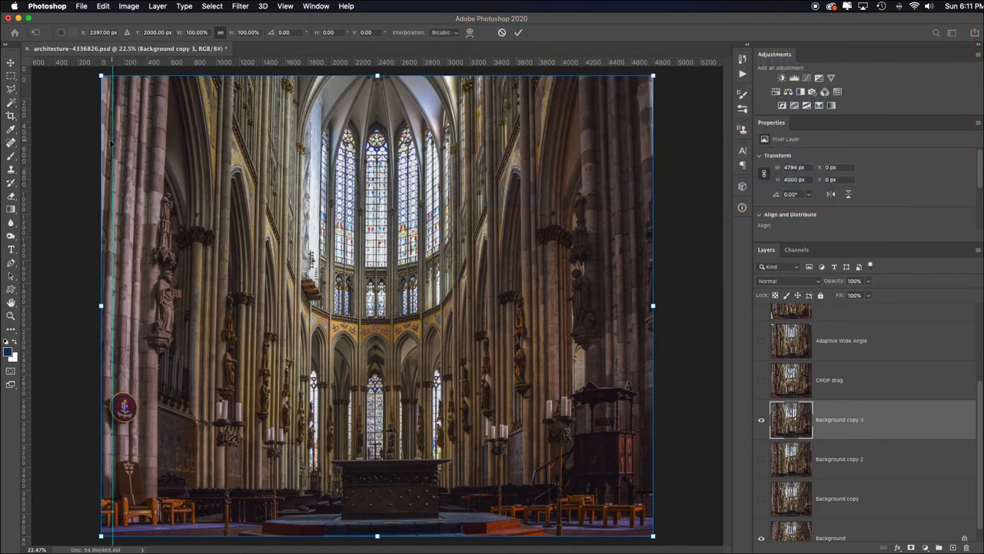
{"action": "left_click_drag", "start_coordinate": [100, 77], "coordinate": [84, 75]}
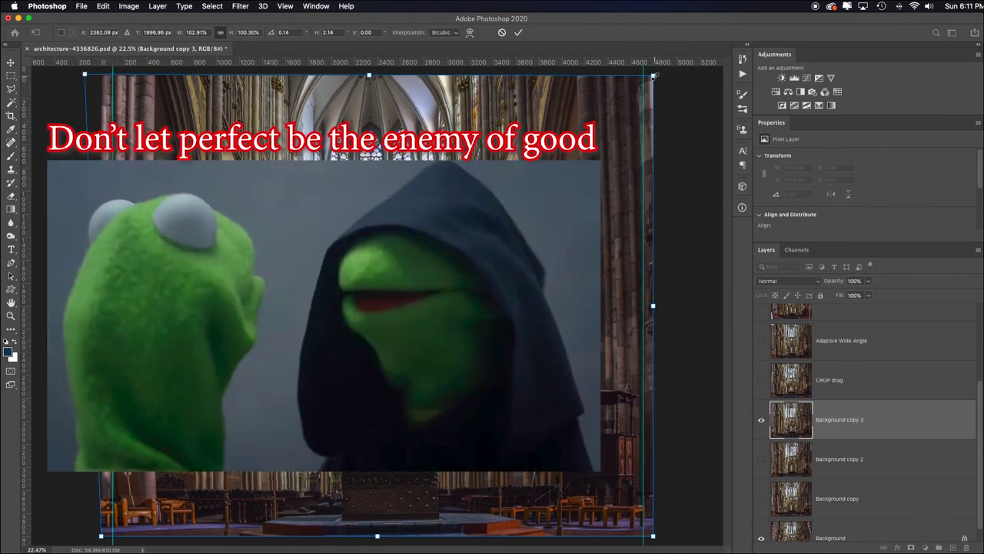
{"action": "left_click_drag", "start_coordinate": [654, 77], "coordinate": [663, 77]}
{"action": "key", "text": "Return"}
{"action": "key", "text": "c"}
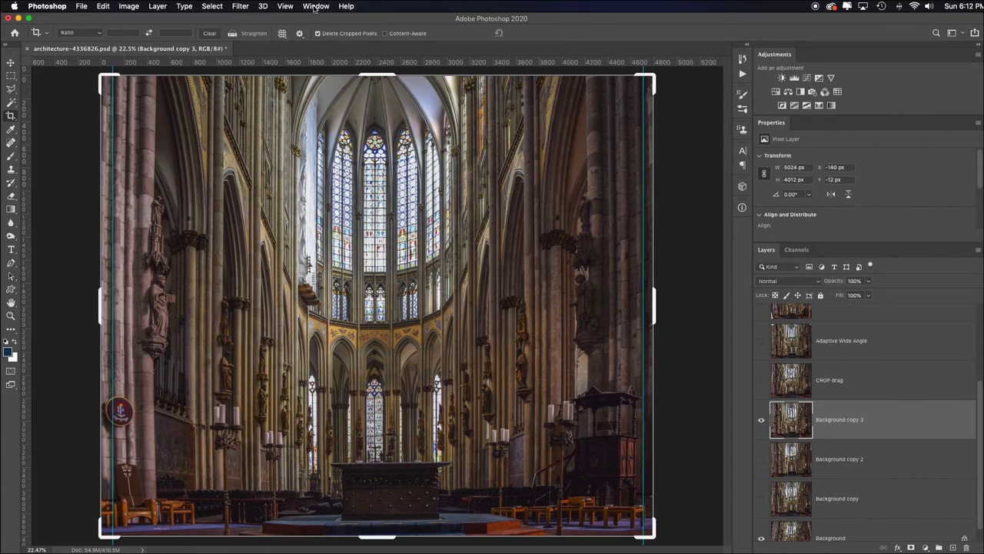
{"action": "left_click", "coordinate": [314, 7]}
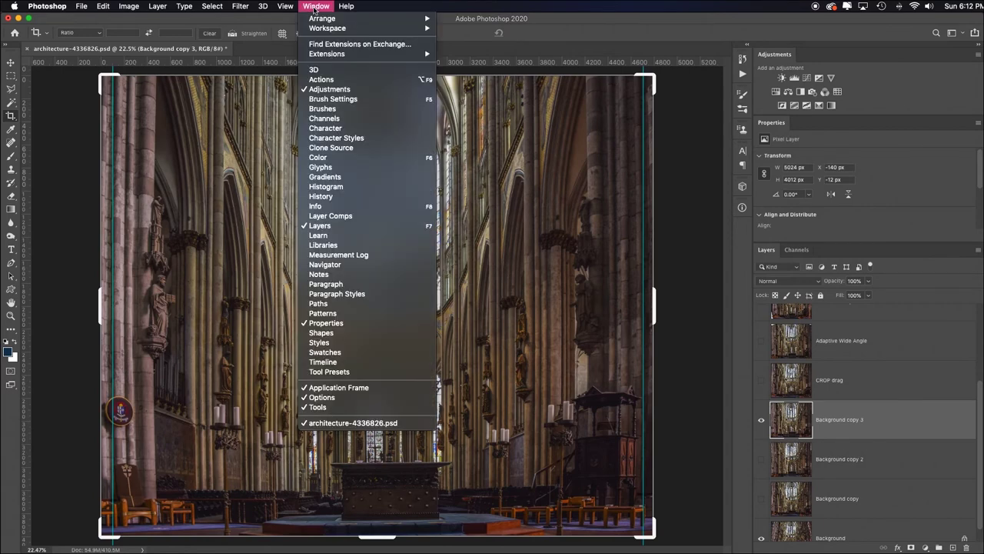
{"action": "left_click", "coordinate": [314, 7]}
{"action": "key", "text": "v"}
{"action": "left_click", "coordinate": [762, 421]}
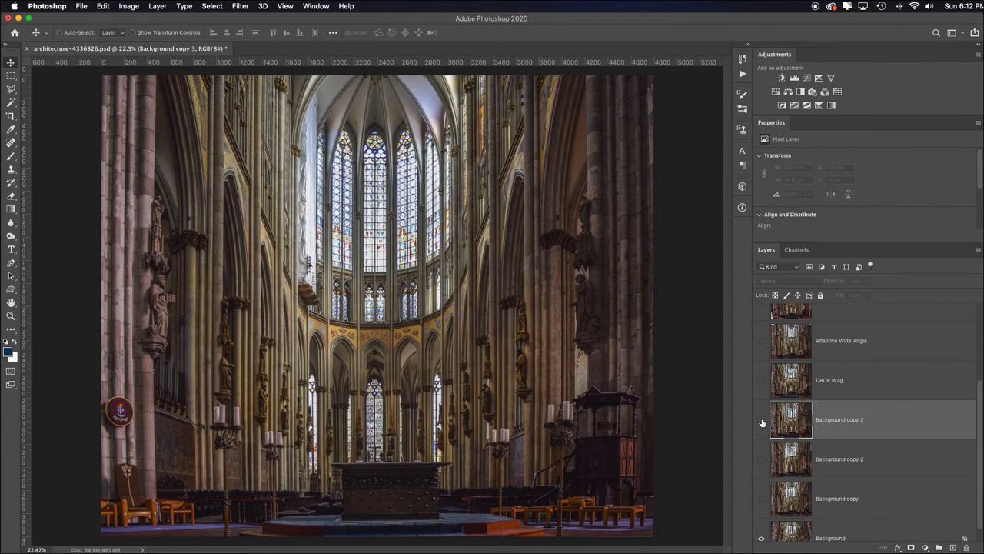
{"action": "left_click", "coordinate": [762, 422]}
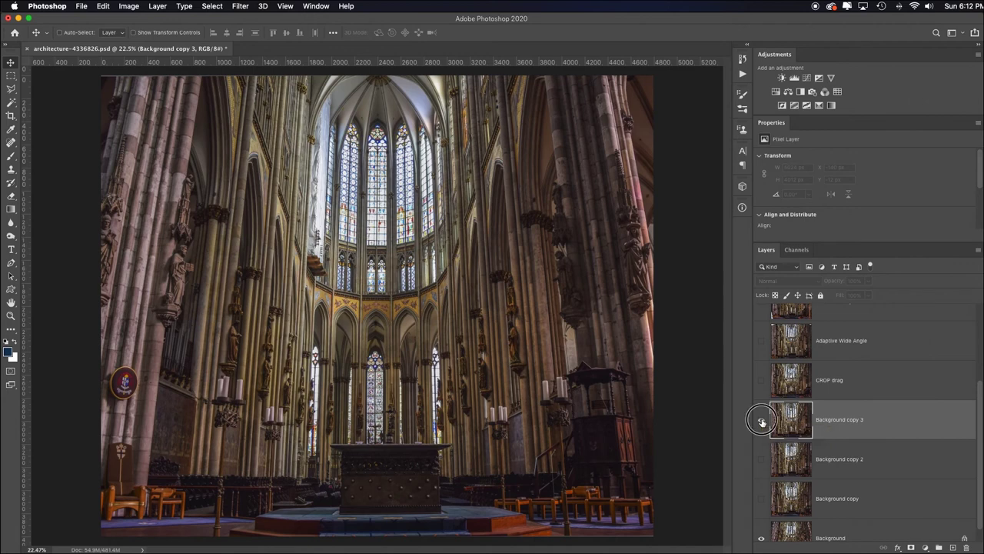